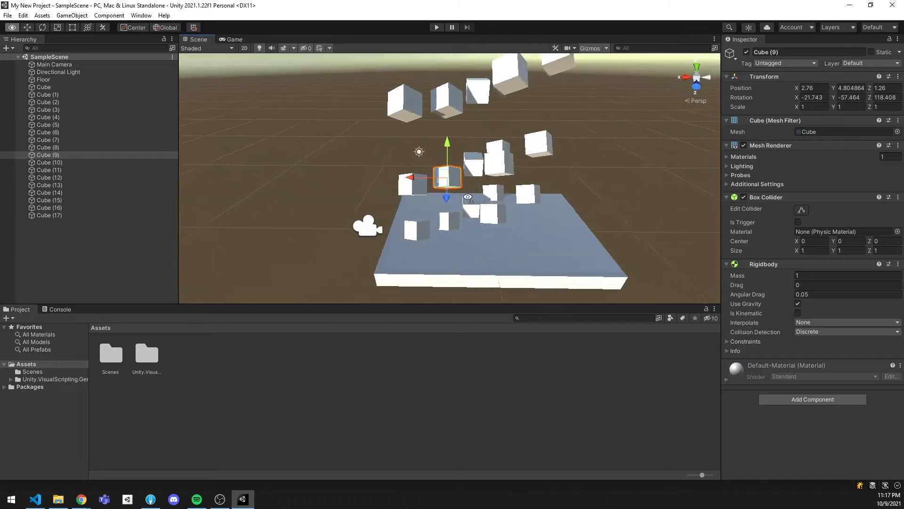
Run the scene in play mode to watch the cubes drop onto the floor, and stop the playback
click(436, 27)
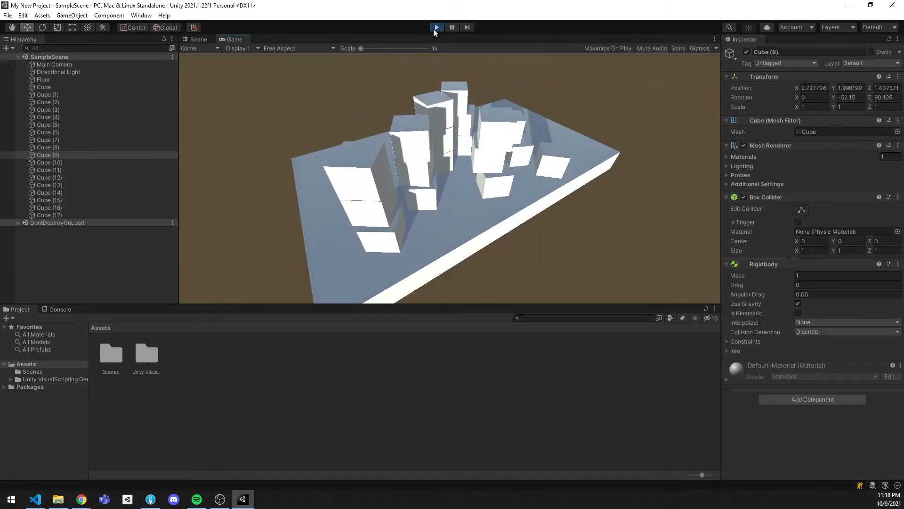
click(436, 27)
alt+drag(464, 203, 475, 204)
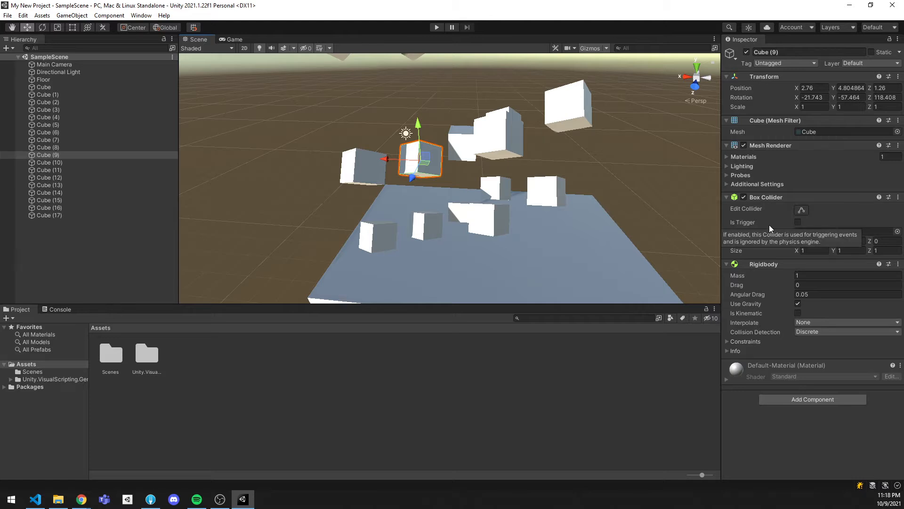
Examine the collider and joint components in the Physics category that could be added to Cube (9), without adding any
click(815, 400)
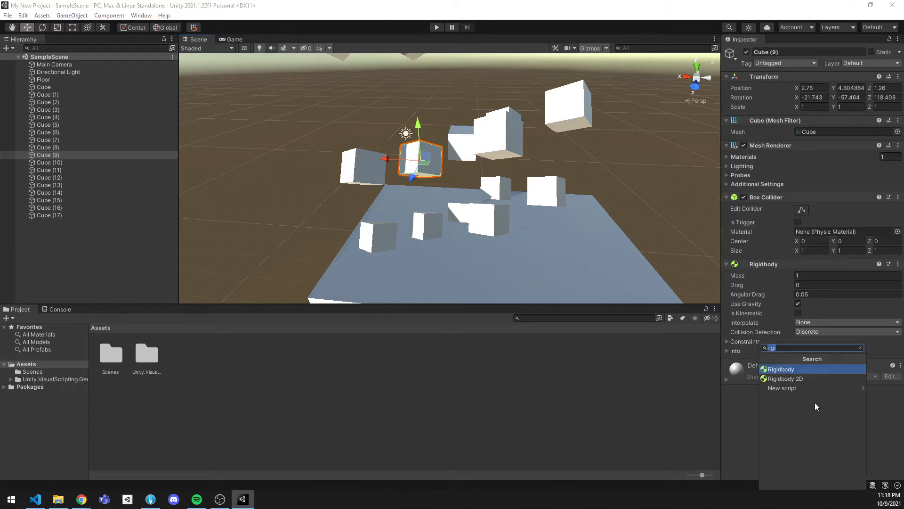
click(860, 348)
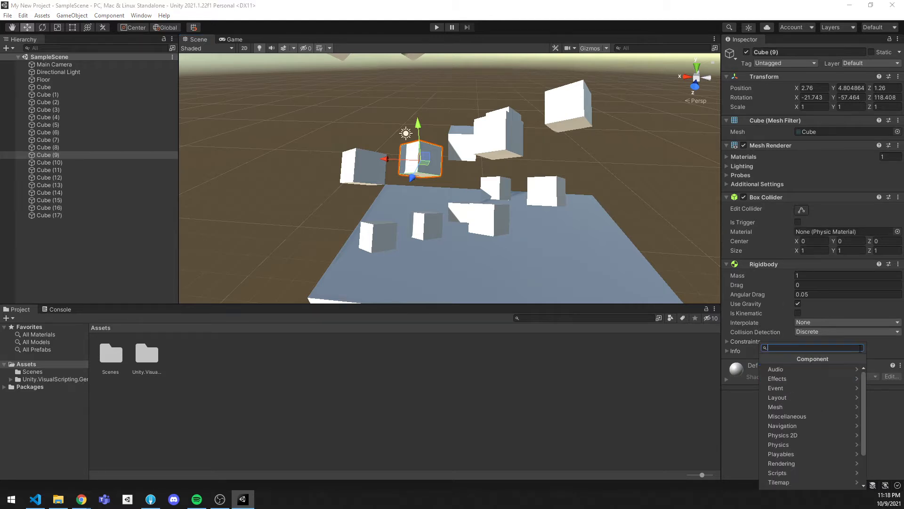
click(789, 444)
click(765, 359)
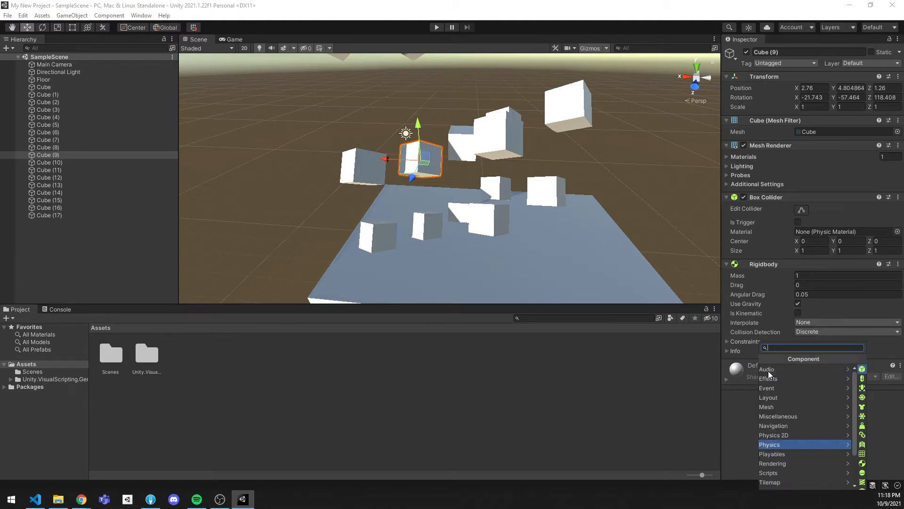
click(789, 437)
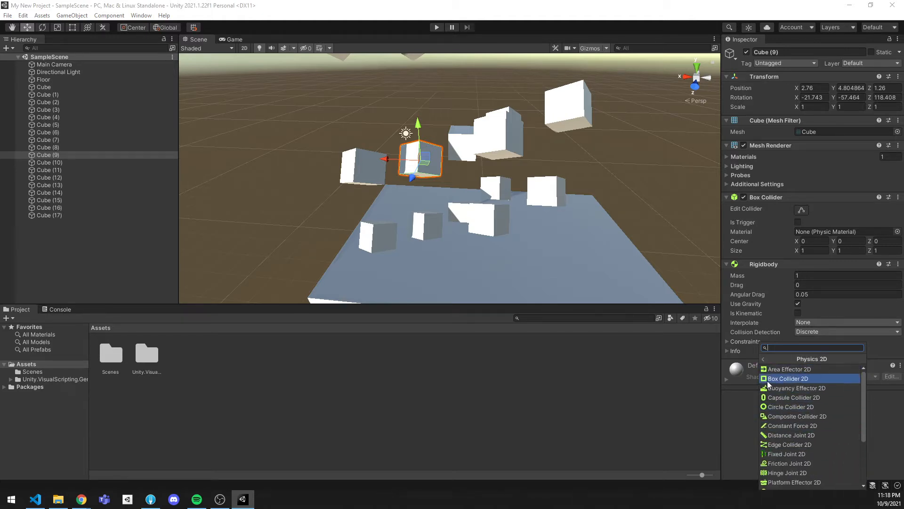
click(764, 359)
click(780, 443)
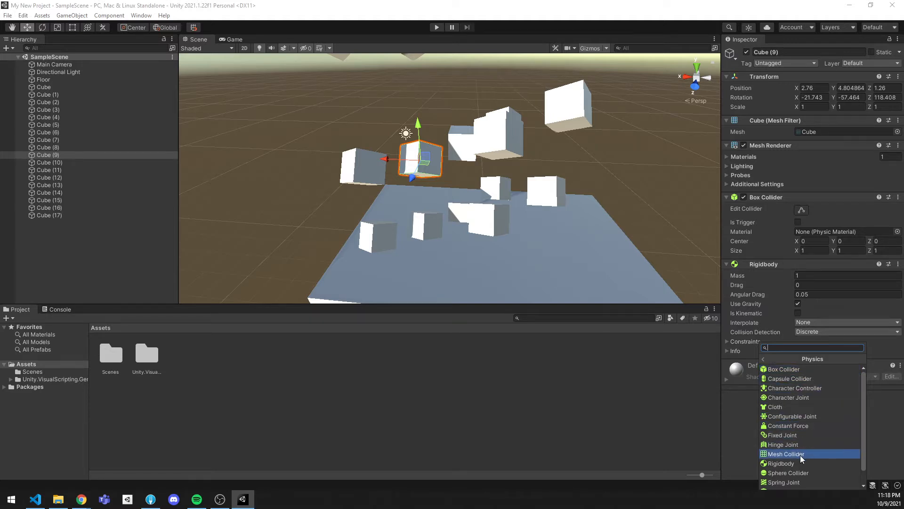
scroll(805, 457, down, 1)
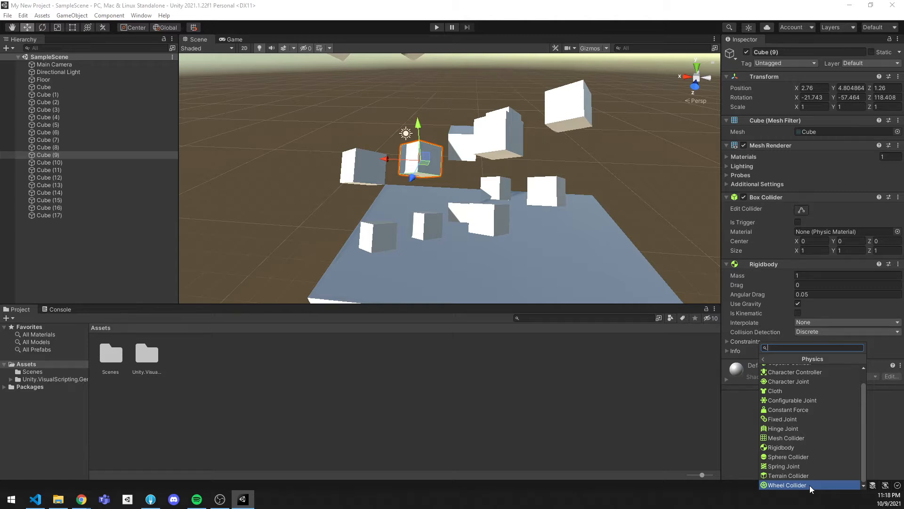
click(754, 412)
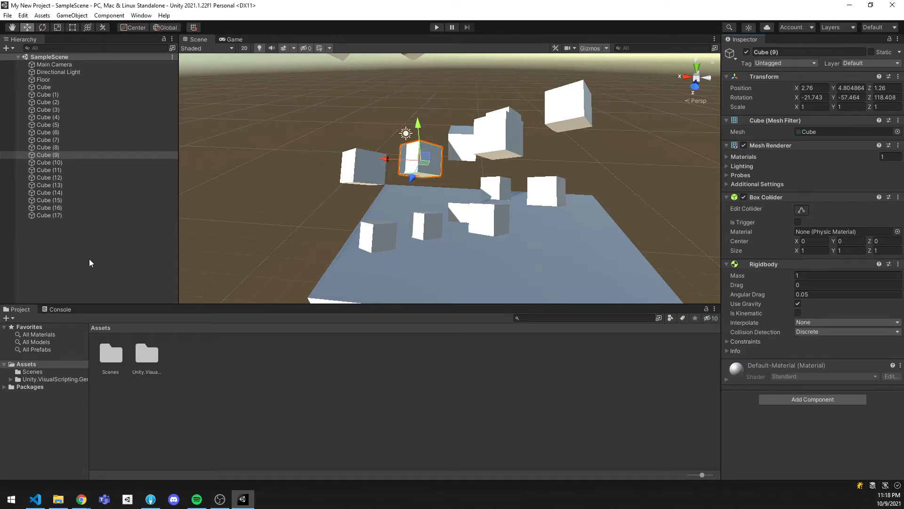
Disable the Mesh Renderer on all cubes from Cube through Cube (17)
right_click(85, 247)
click(64, 215)
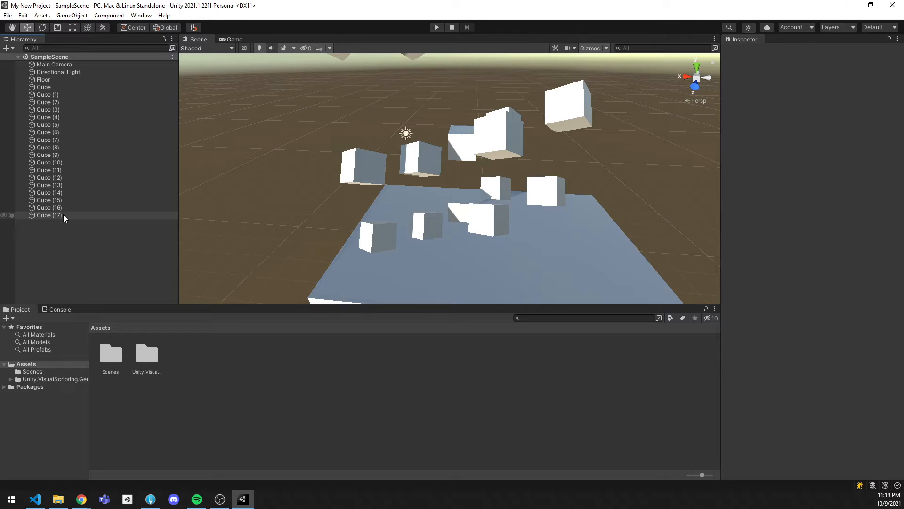
shift+click(55, 87)
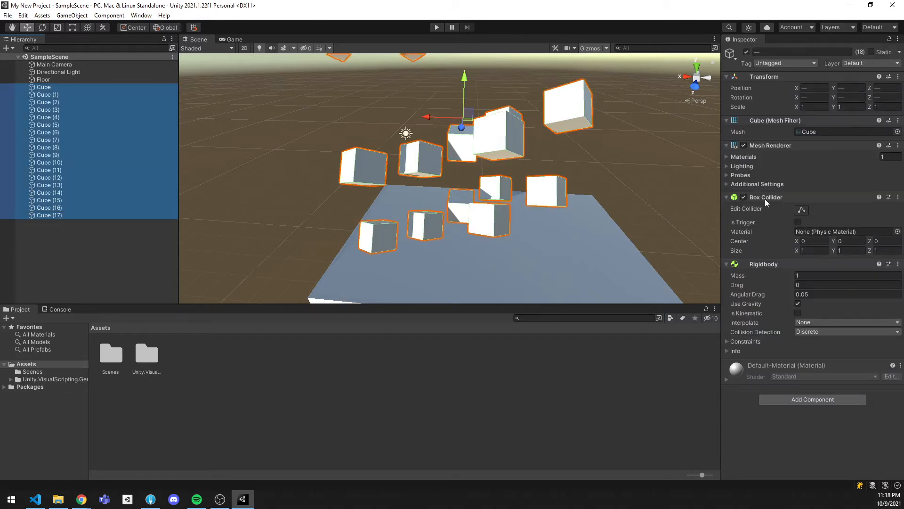
click(744, 145)
alt+drag(391, 197, 446, 199)
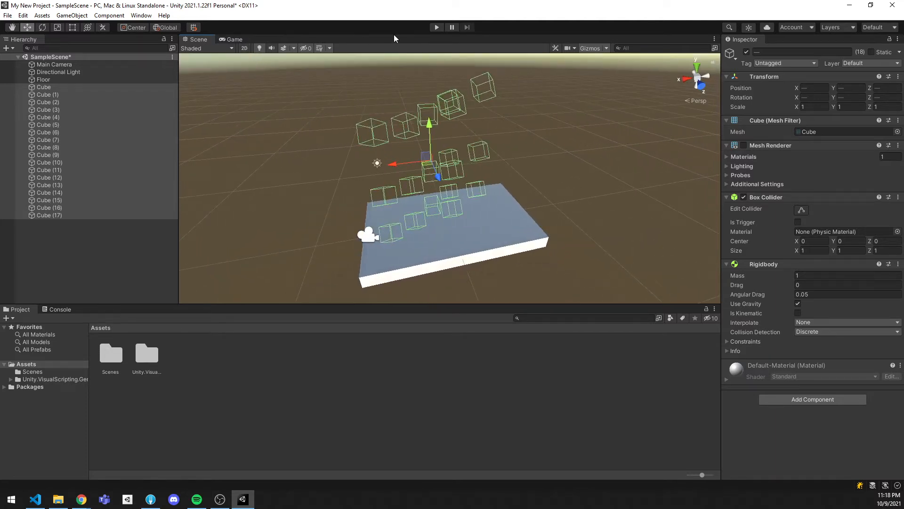
Dock the Game view beside the Scene view and resize the Hierarchy and both views so they fit side by side
drag(231, 41, 659, 174)
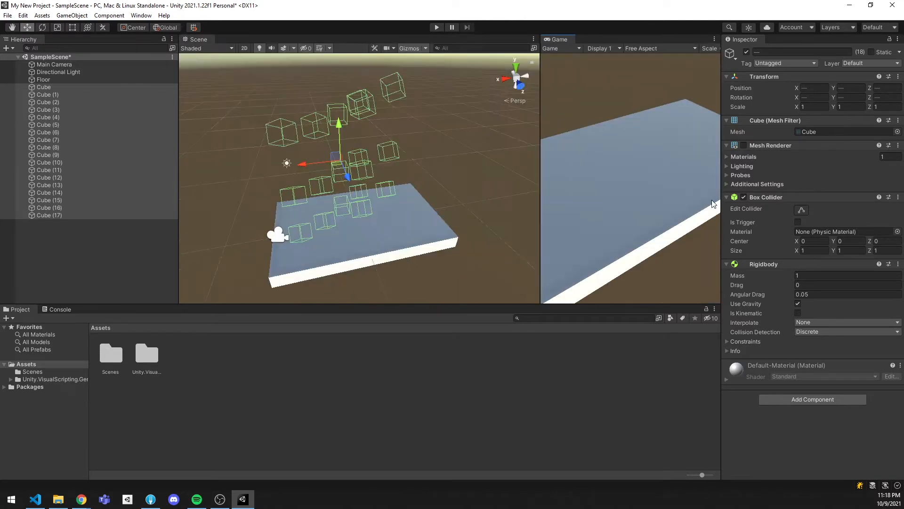
drag(177, 142, 113, 145)
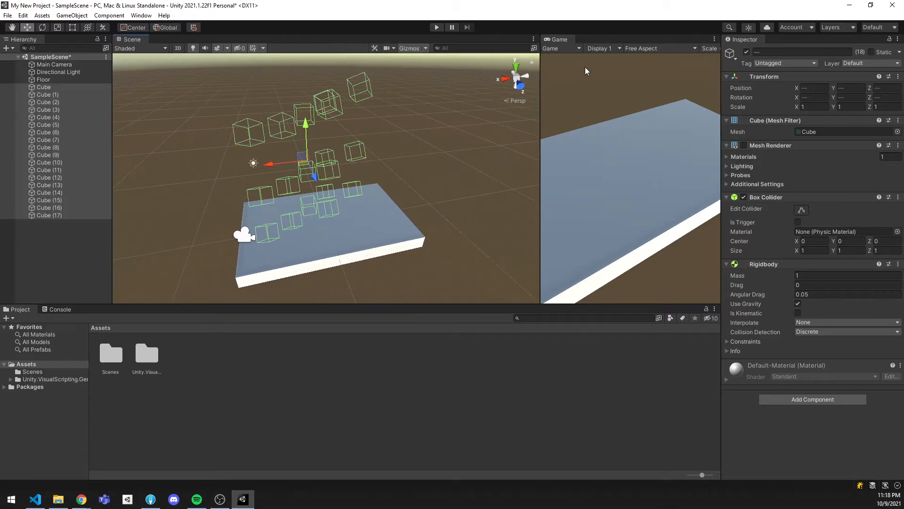
drag(540, 93, 409, 94)
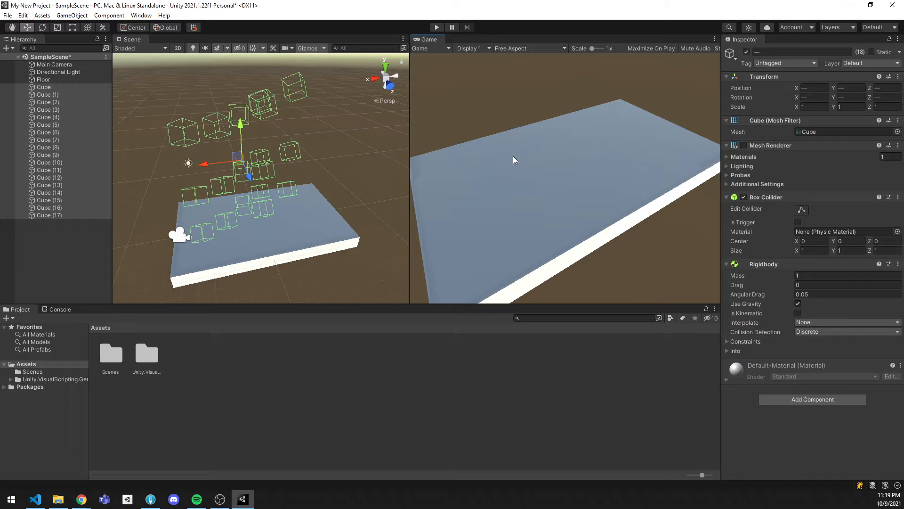
drag(410, 158, 478, 158)
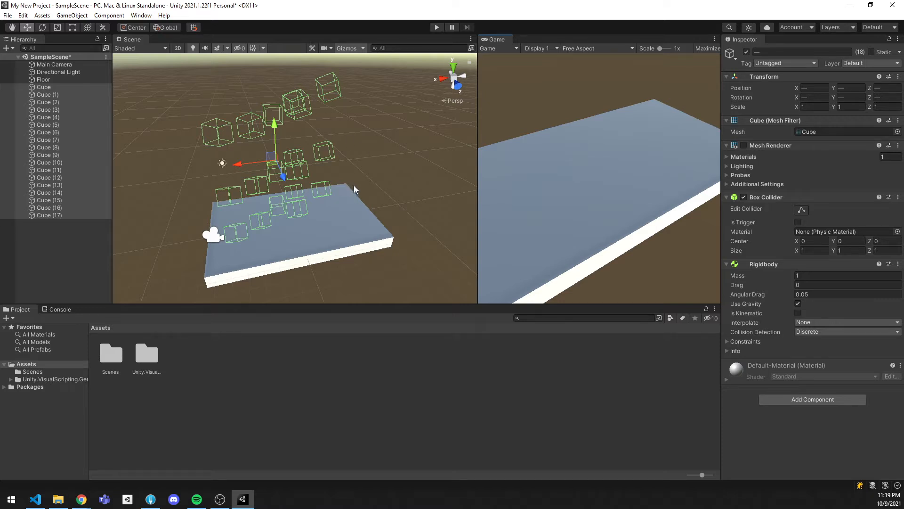
Play-test the scene while toggling the cubes' Mesh Renderer, and re-enable the renderer on all cubes once playback is stopped
click(436, 27)
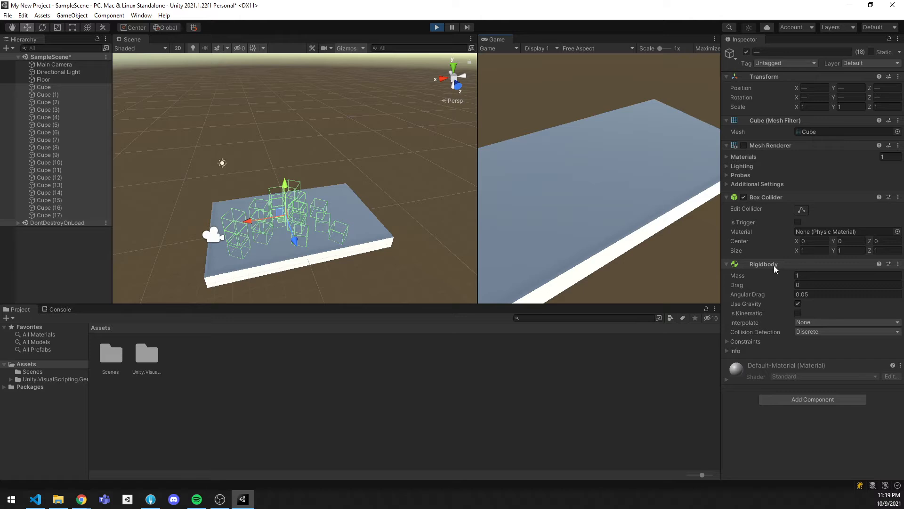
click(743, 146)
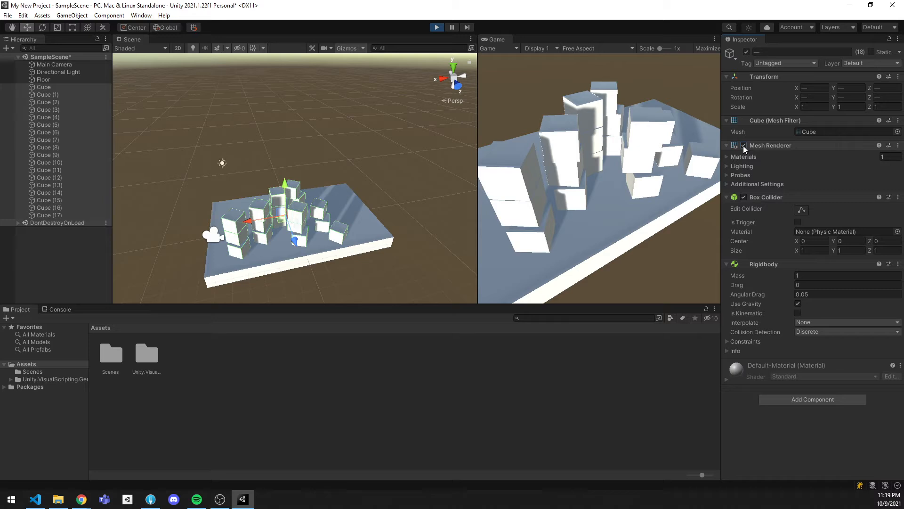
click(743, 146)
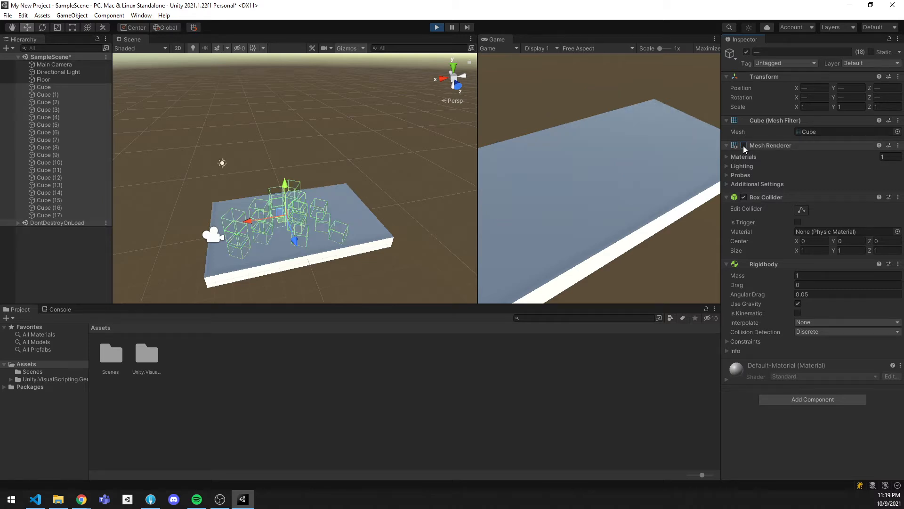
click(437, 27)
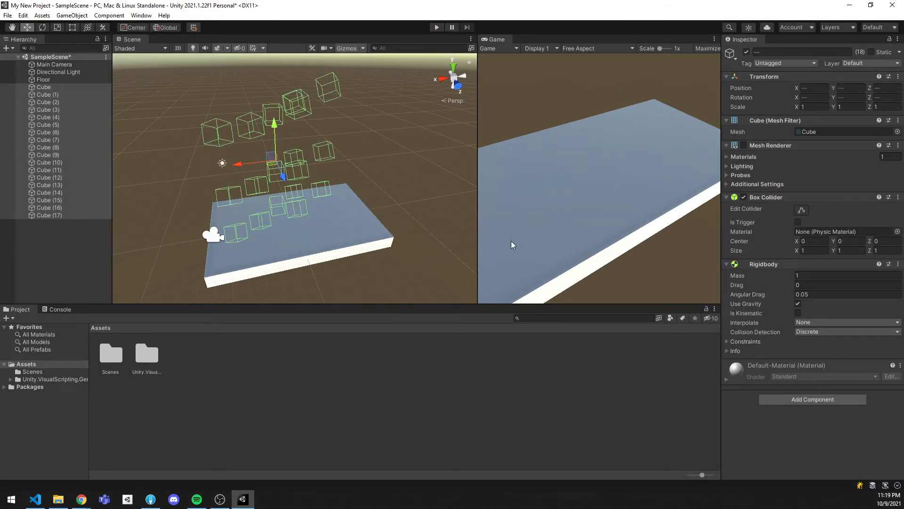
click(743, 146)
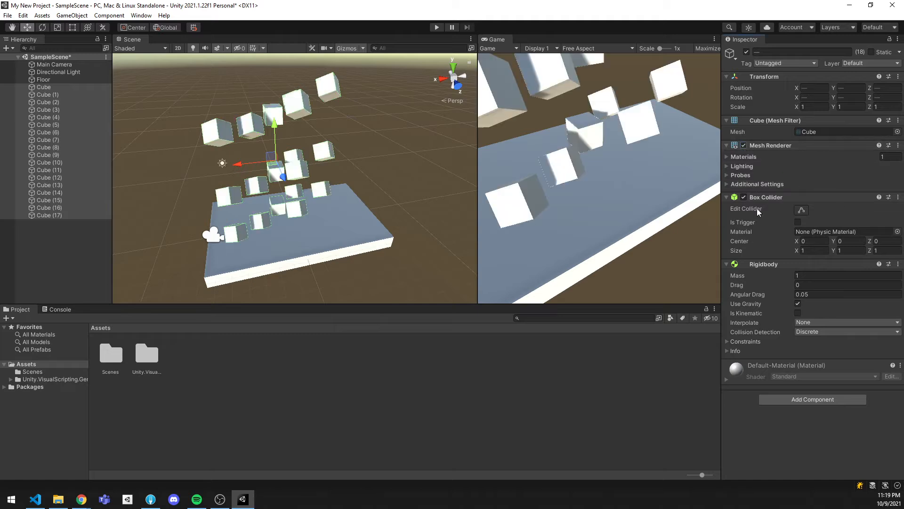
Create a 3D sphere and move it above the open area of the floor at about X -1.65, Z 2.33
right_click(60, 243)
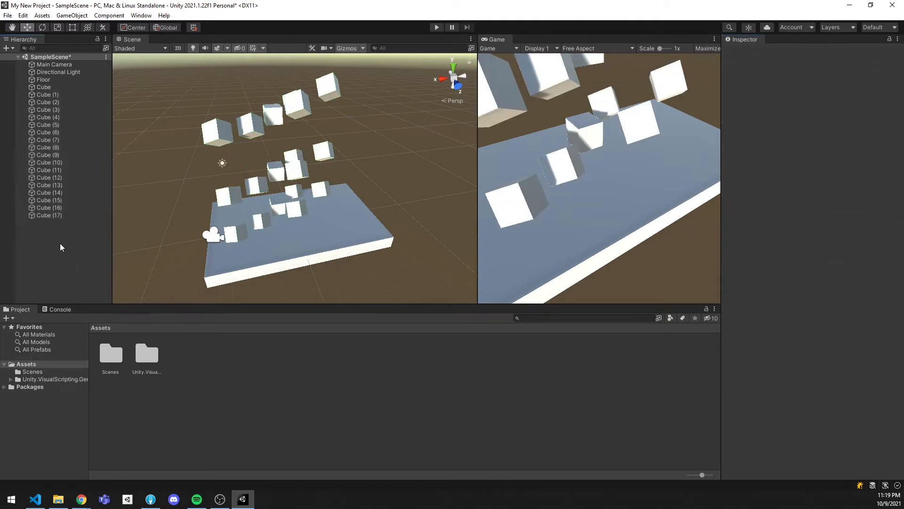
mouse_move(130, 367)
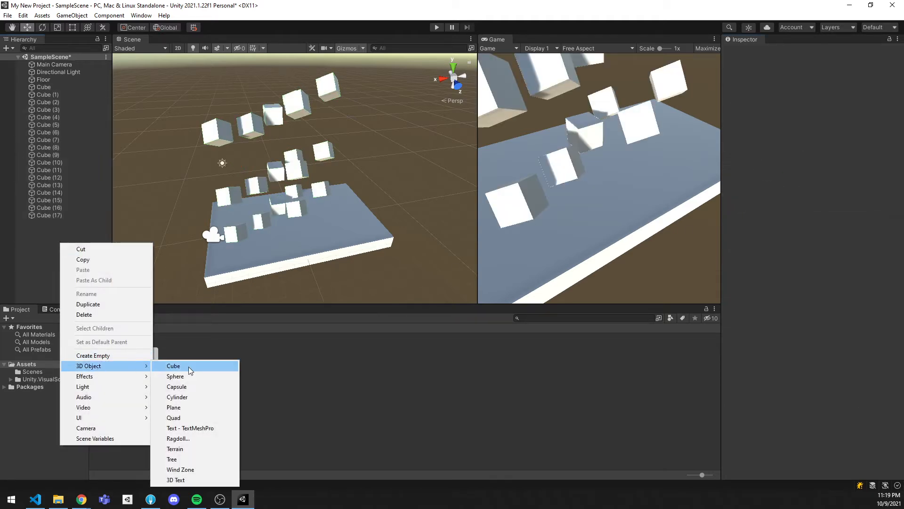
click(191, 375)
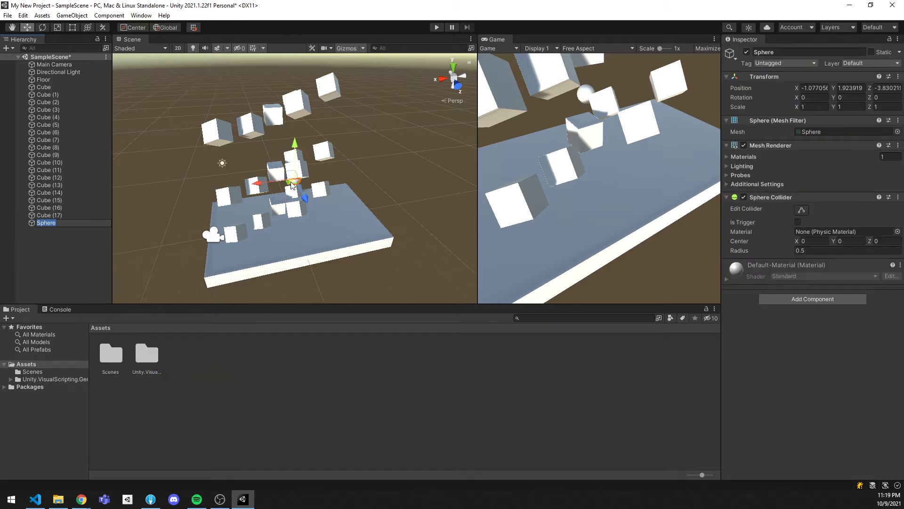
drag(293, 179, 335, 217)
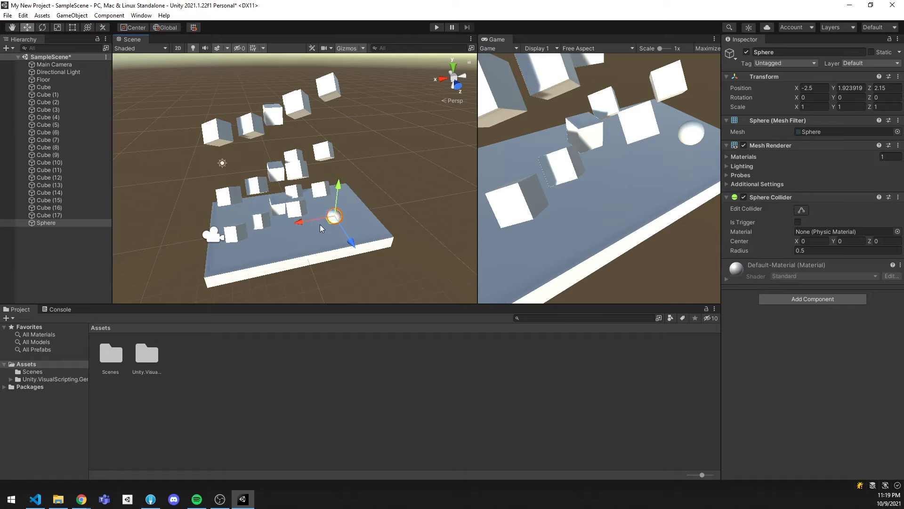
drag(320, 224, 331, 228)
Disable the sphere's Mesh Renderer so only its Sphere Collider outline is drawn
key(f)
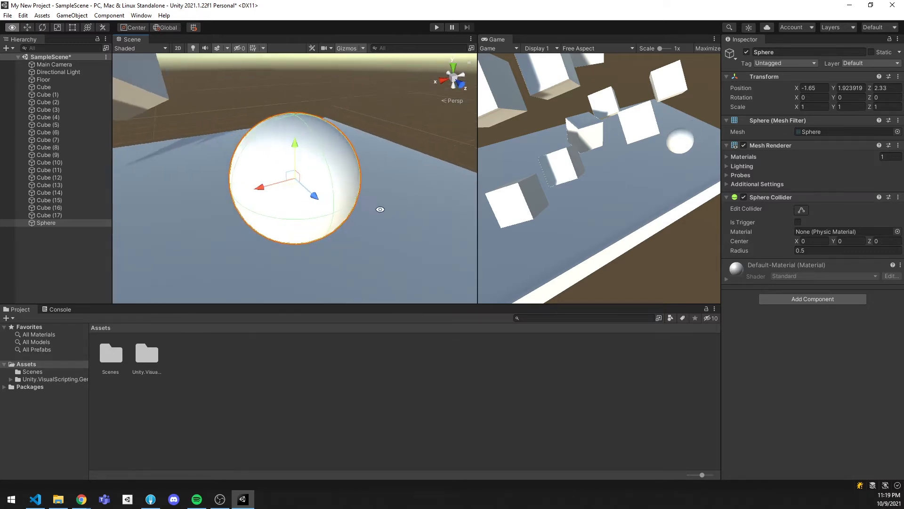
click(744, 145)
alt+drag(314, 175, 358, 171)
Turn off the Mesh Renderer of Cube (4) temporarily to inspect its Box Collider outline
click(218, 90)
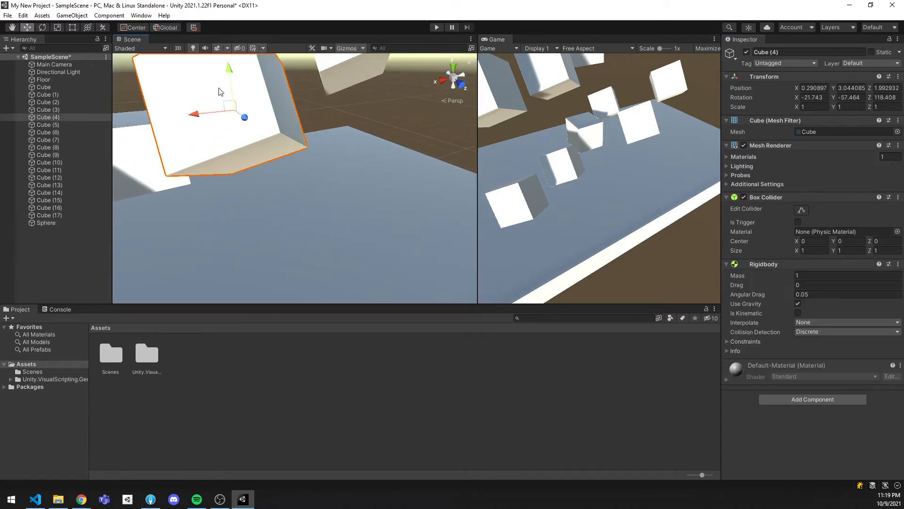
key(f)
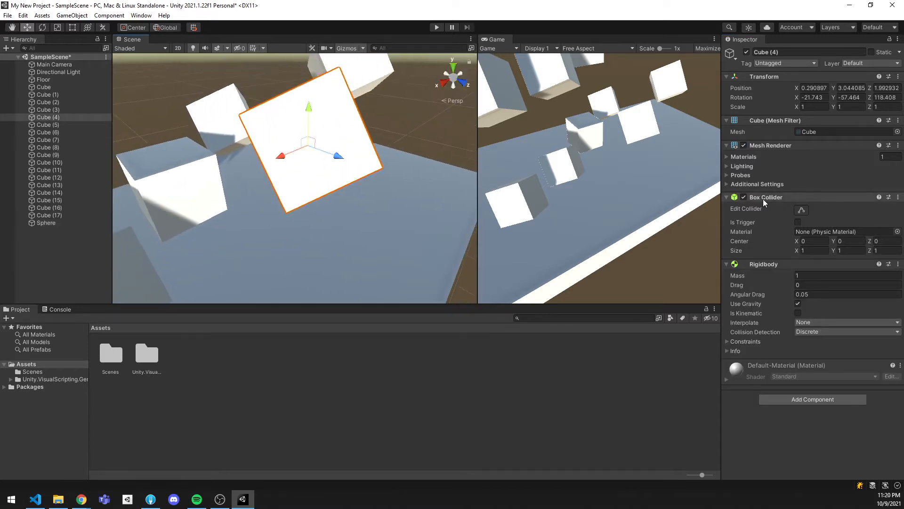
click(744, 145)
alt+drag(400, 171, 395, 192)
Add a Capsule Collider from the Physics components to the Sphere object
double_click(61, 222)
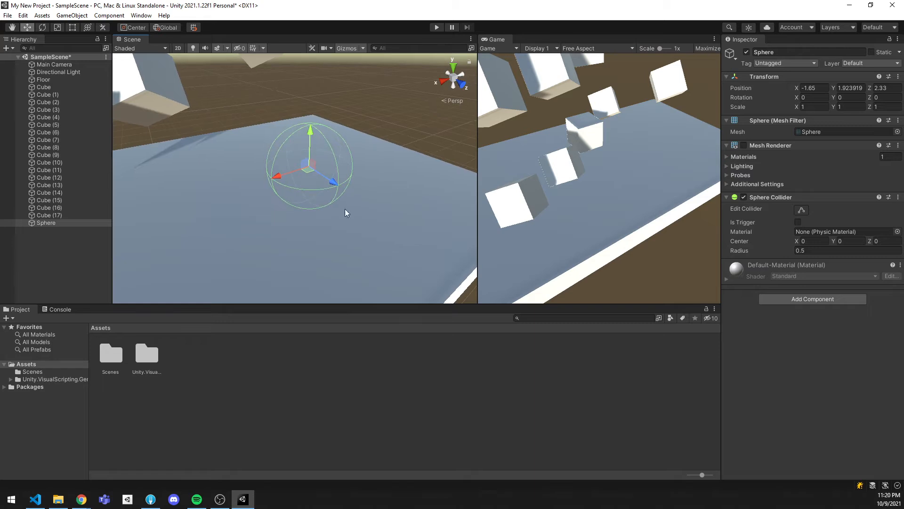
click(49, 243)
right_click(49, 244)
click(73, 223)
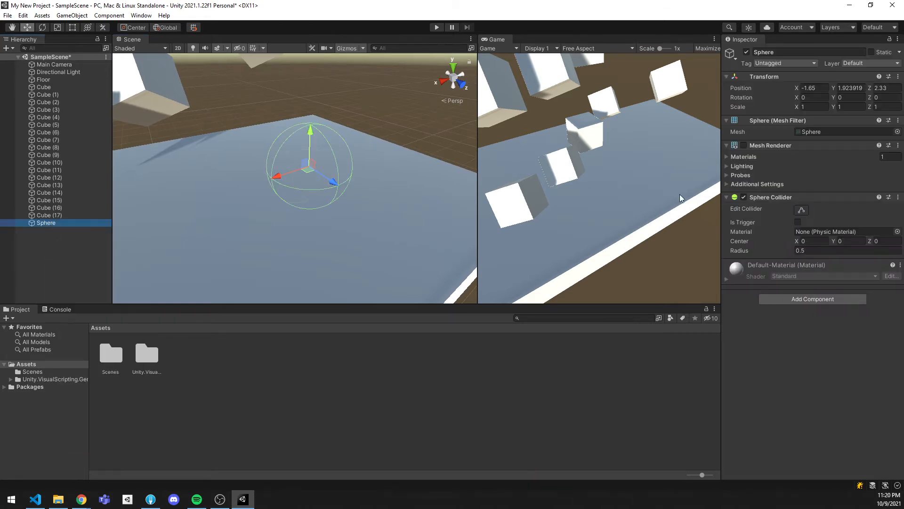
click(793, 298)
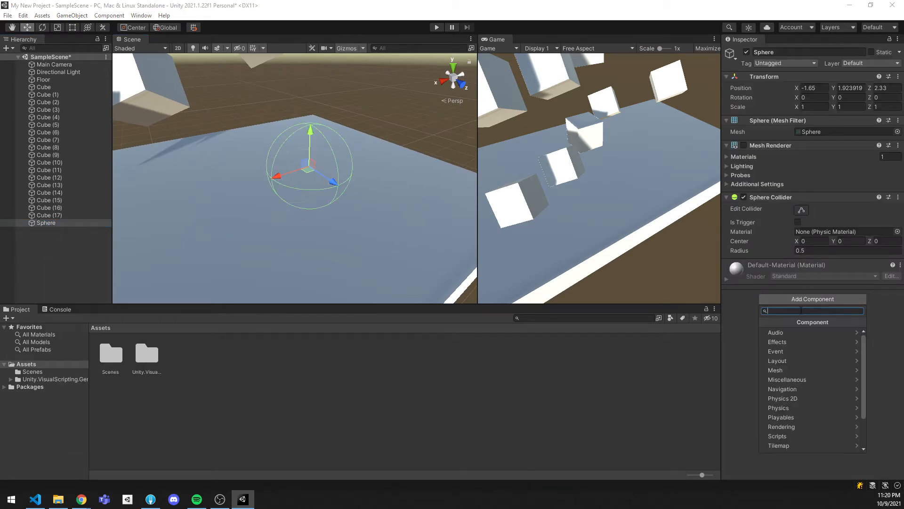
click(794, 408)
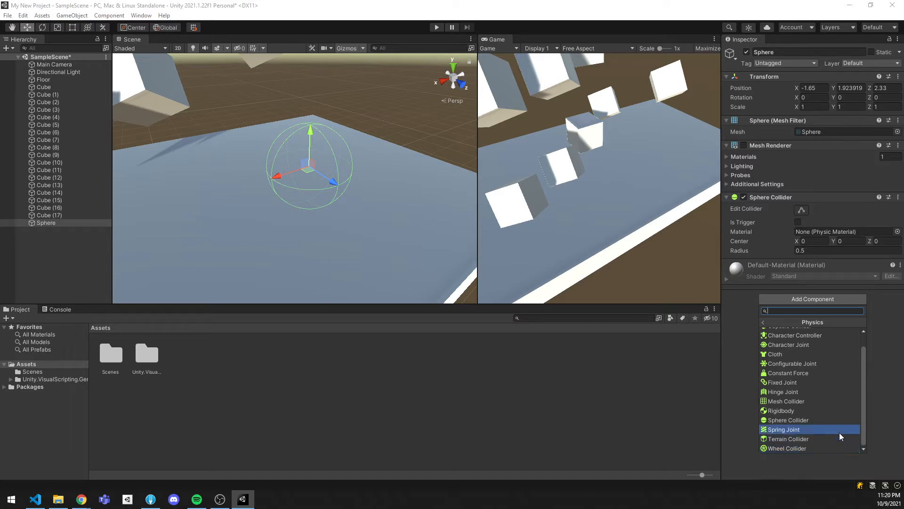
scroll(839, 432, up, 1)
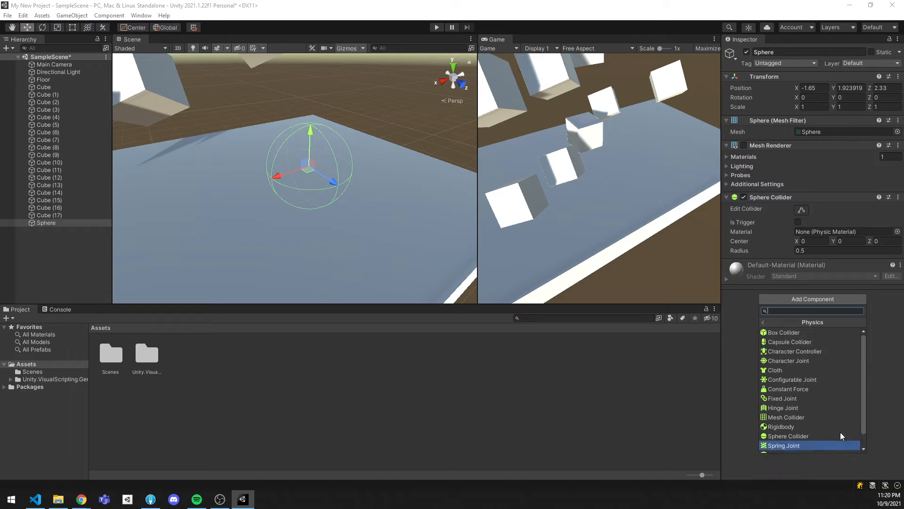
click(819, 344)
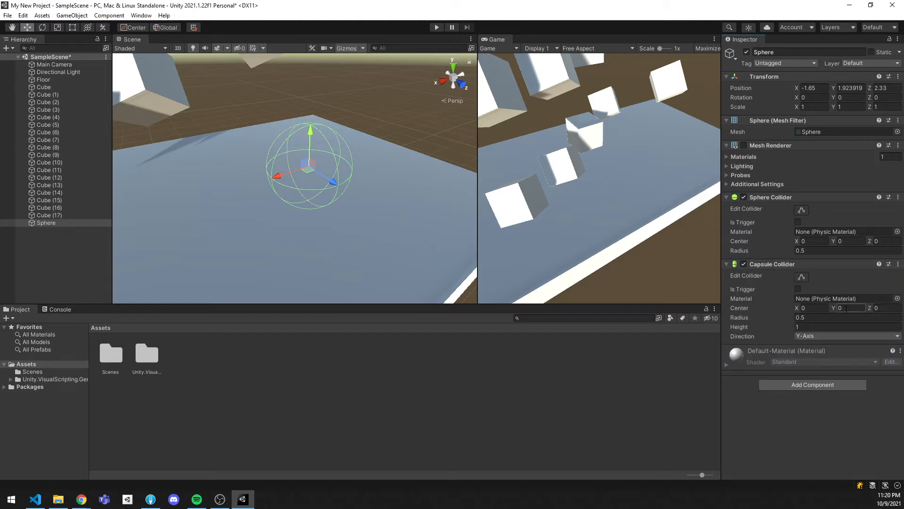
Set the Capsule Collider's height to 2.19 and disable the sphere's Sphere Collider
click(809, 317)
drag(725, 327, 755, 324)
right_drag(403, 210, 383, 202)
key(d)
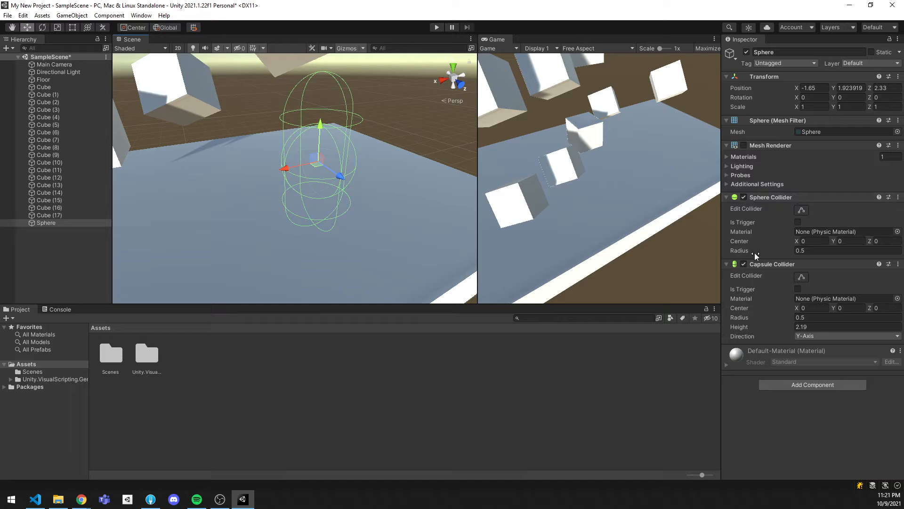
click(743, 196)
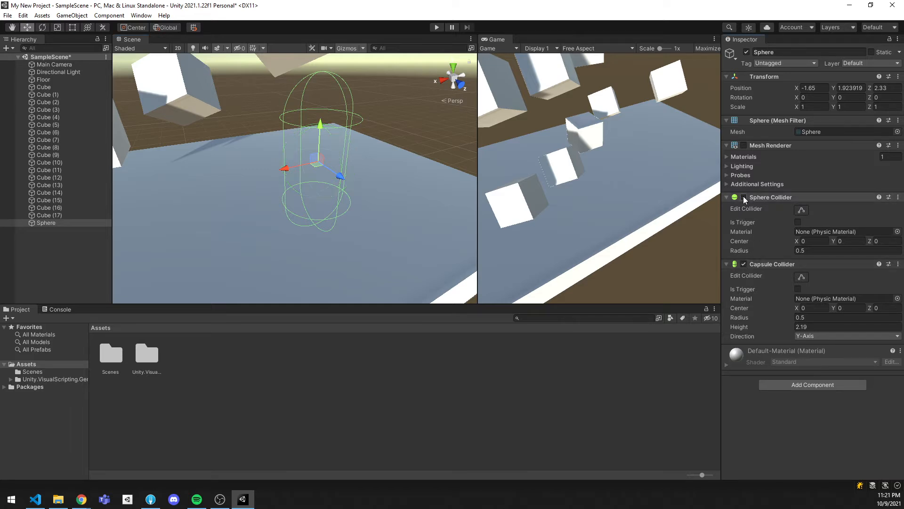
Disable the Capsule Collider on the Sphere object and re-enable its Sphere Collider
mouse_move(323, 176)
right_down()
mouse_move(321, 153)
mouse_move(321, 182)
right_up()
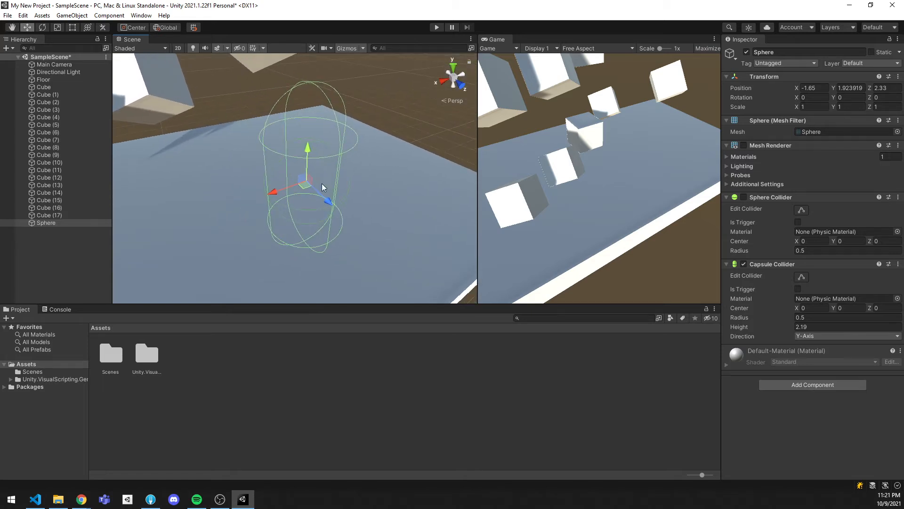
key(d)
right_drag(380, 193, 353, 193)
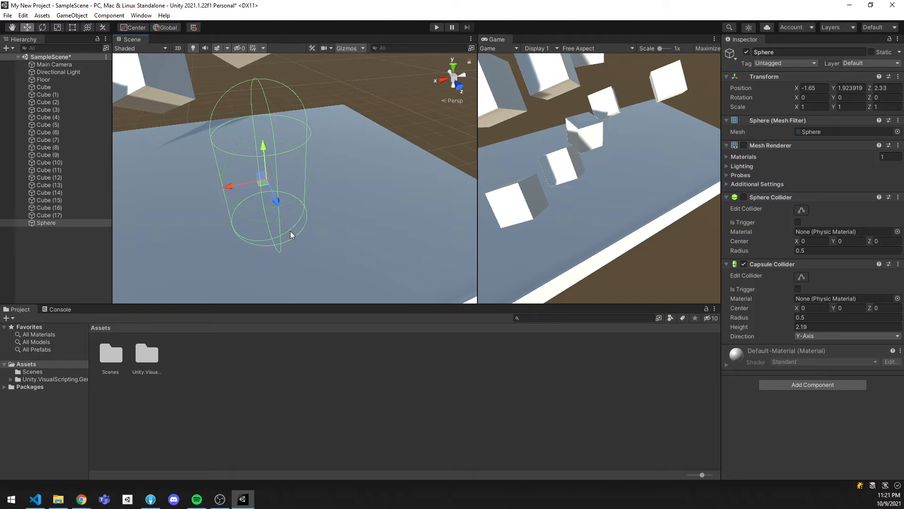
click(744, 264)
click(743, 197)
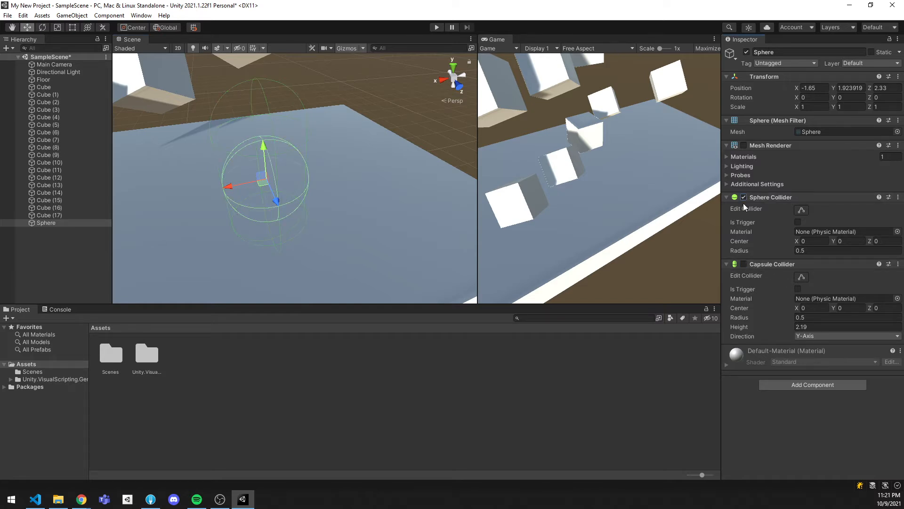
Delete the Sphere object from the scene
right_drag(319, 178, 323, 171)
key(s)
key(a)
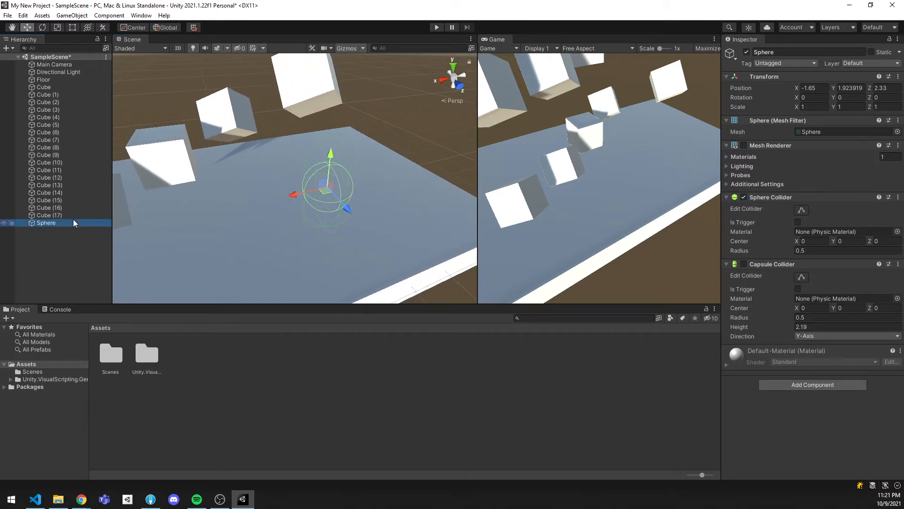
click(72, 218)
click(65, 222)
key(Delete)
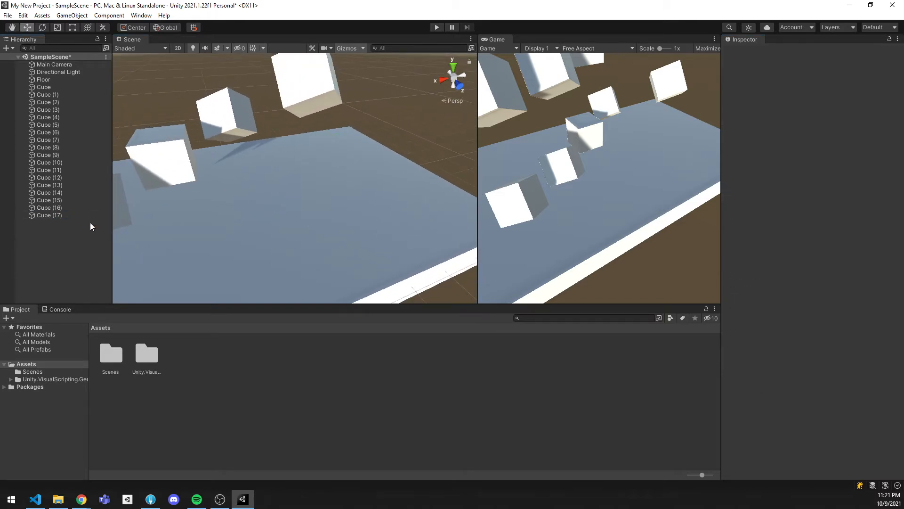
Turn the Mesh Renderer off and back on for Cube through Cube (17) to inspect their Box Collider outlines
click(66, 215)
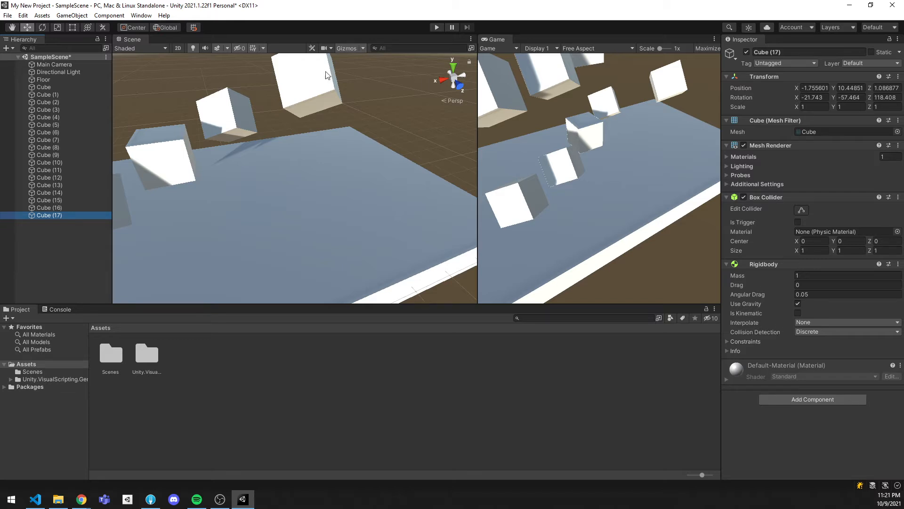
alt+drag(326, 74, 225, 175)
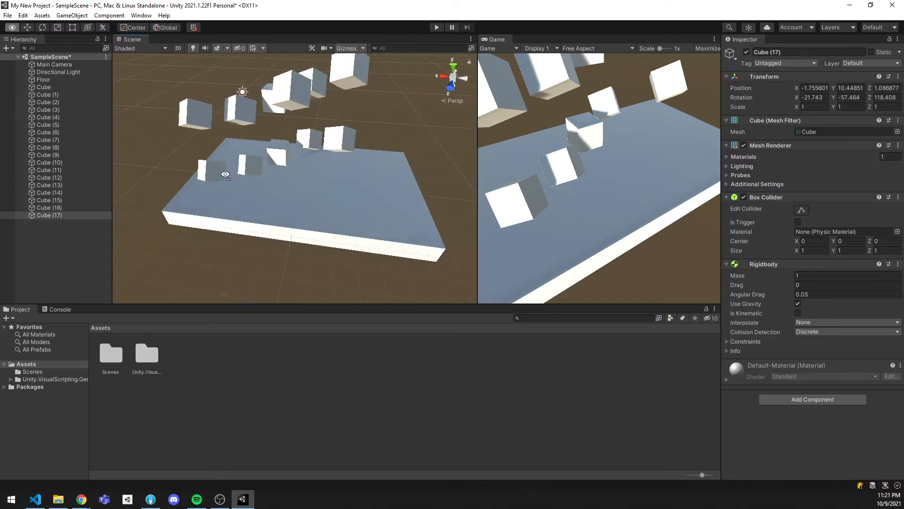
shift+click(50, 87)
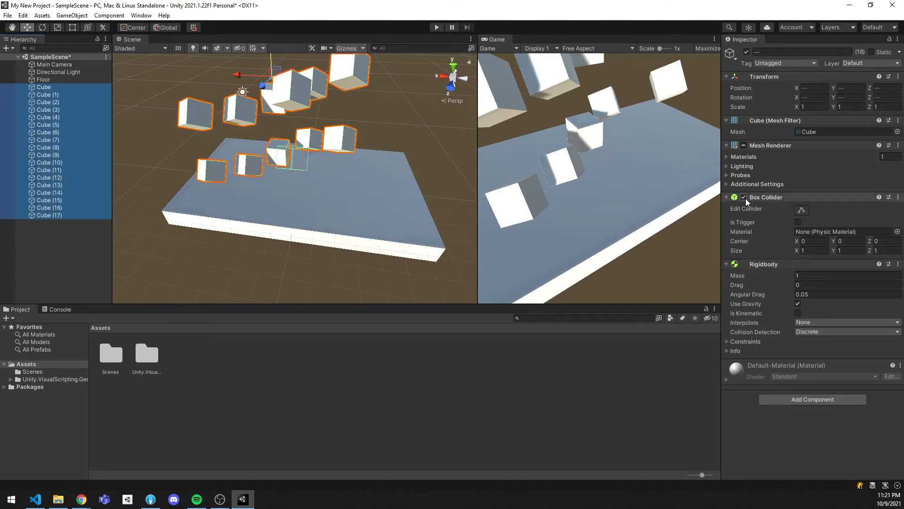
click(744, 145)
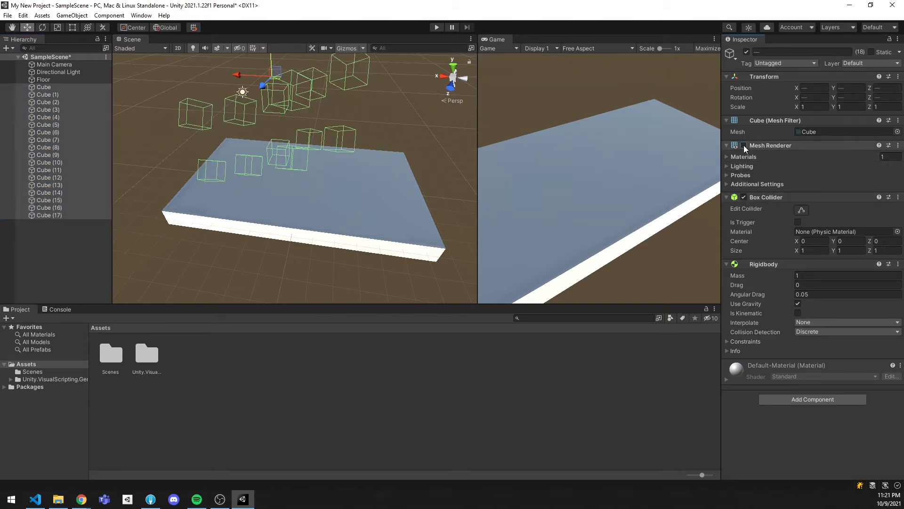
click(744, 146)
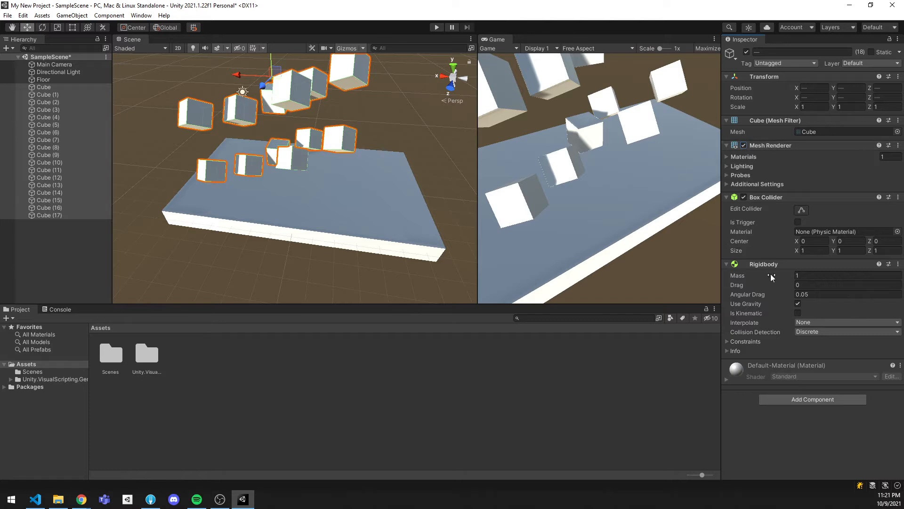
Play the scene to test how all the cubes fall onto the floor, and stop it
click(435, 28)
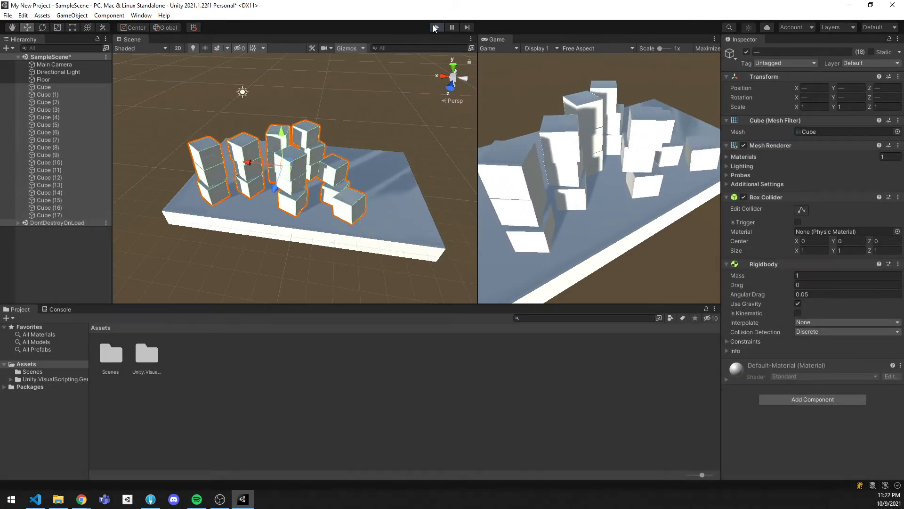
click(435, 28)
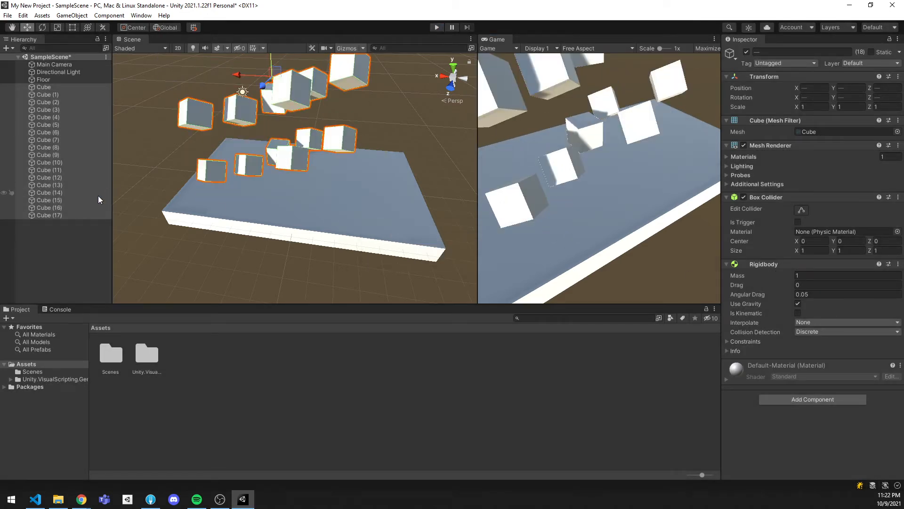
Remove the Rigidbody component from Cube through Cube (5)
click(62, 168)
click(48, 86)
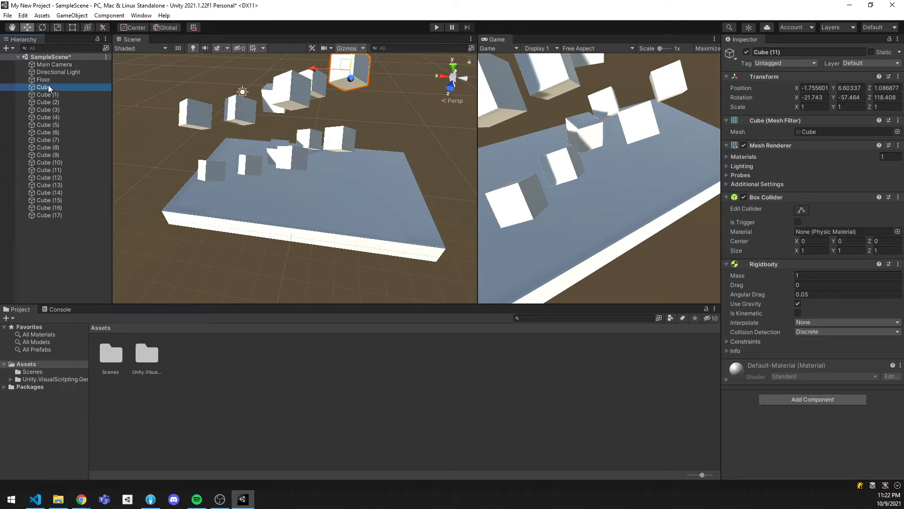
shift+click(55, 125)
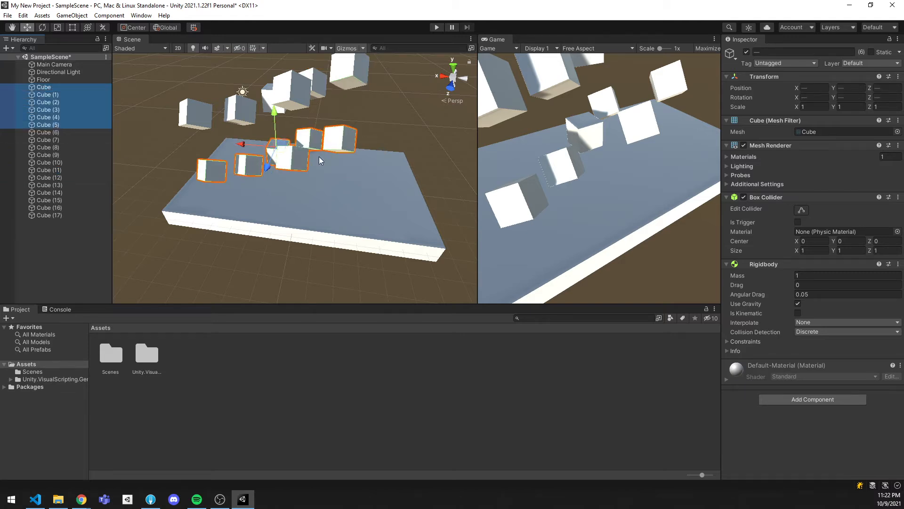
click(898, 264)
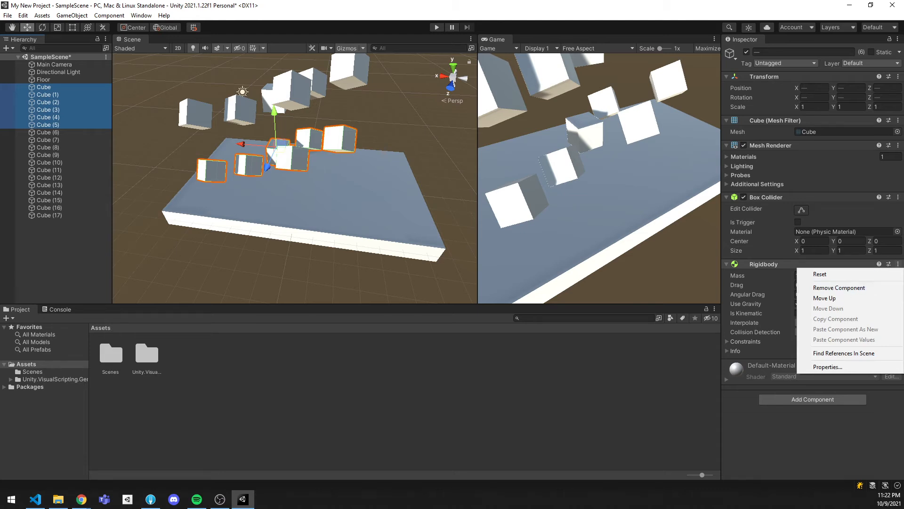
click(851, 288)
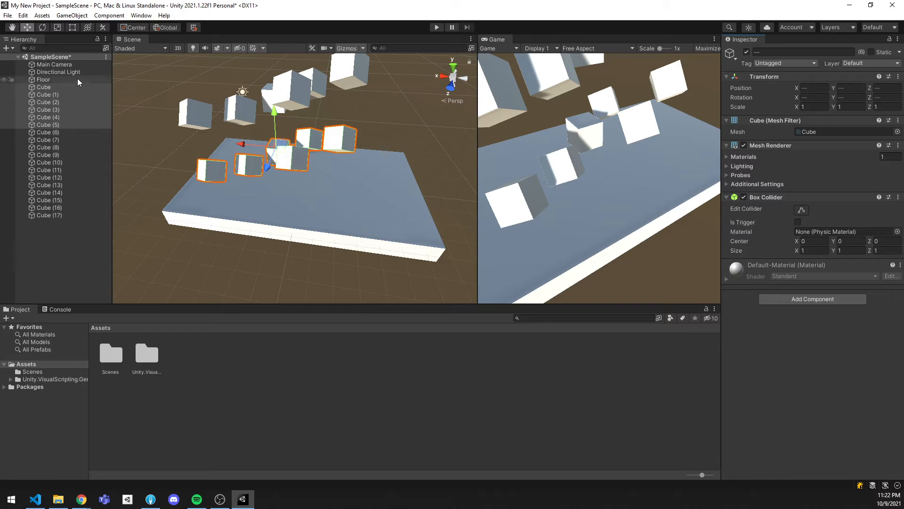
Run the scene to examine how the falling cubes collide with the six cubes lacking a Rigidbody, and stop it
click(77, 247)
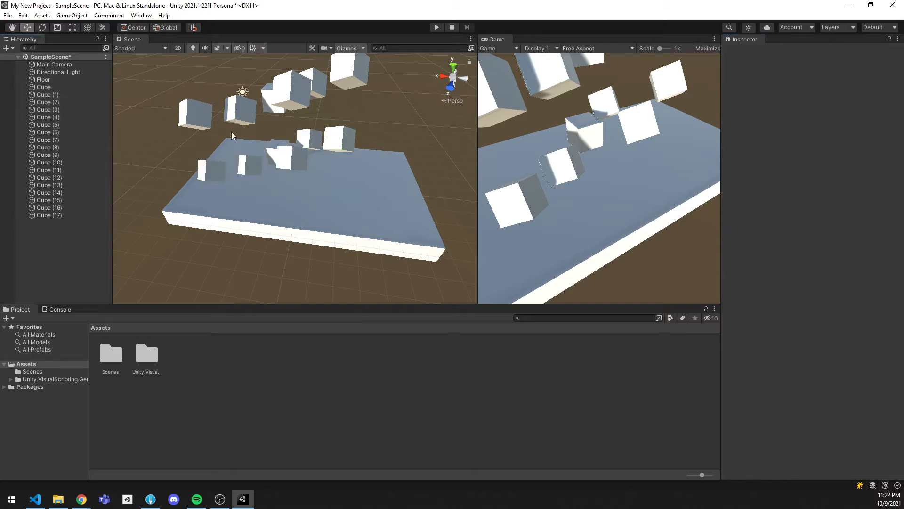
click(437, 27)
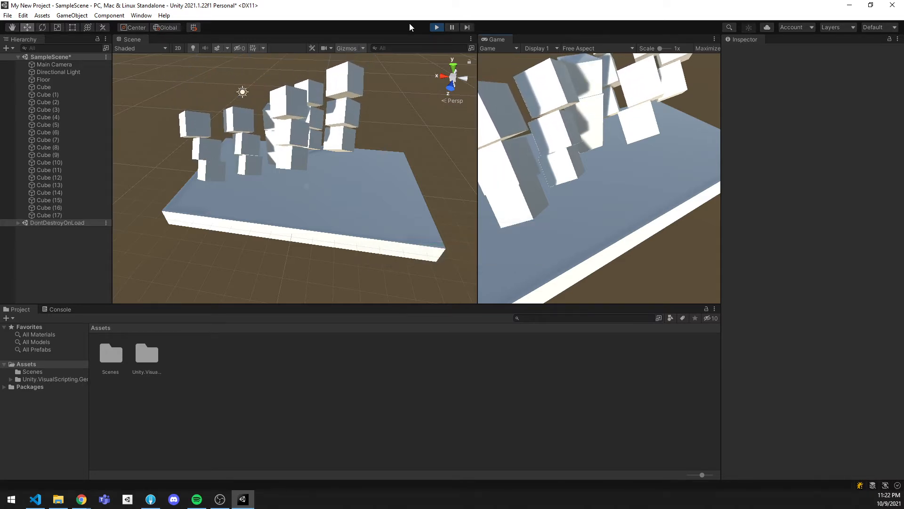
click(436, 27)
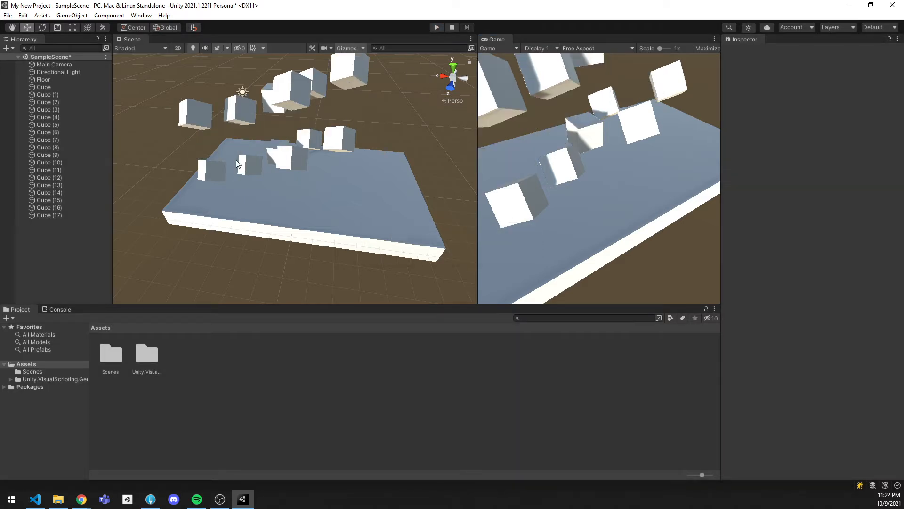
Set the handle position to Pivot and tilt Cube through Cube (5) individually, giving Cube a rotation of about -16.6, 9.5, -7.8
click(67, 89)
shift+click(63, 132)
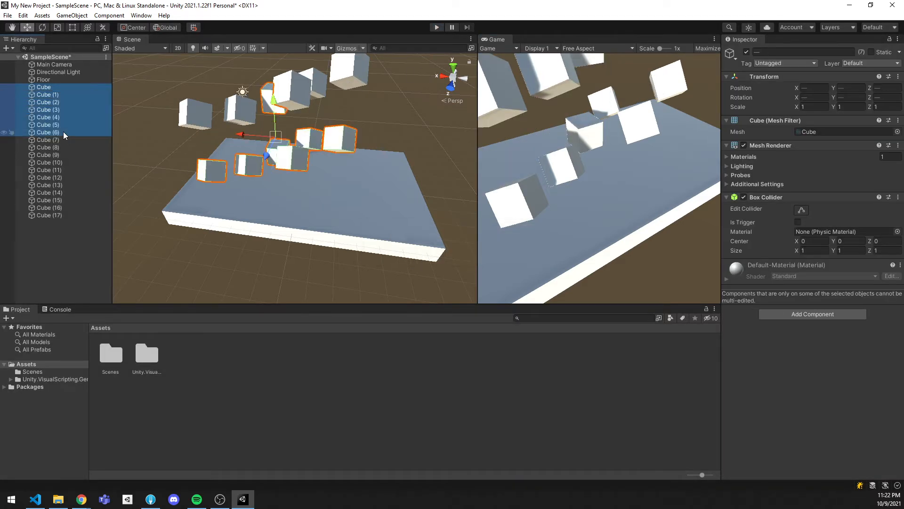
shift+click(62, 128)
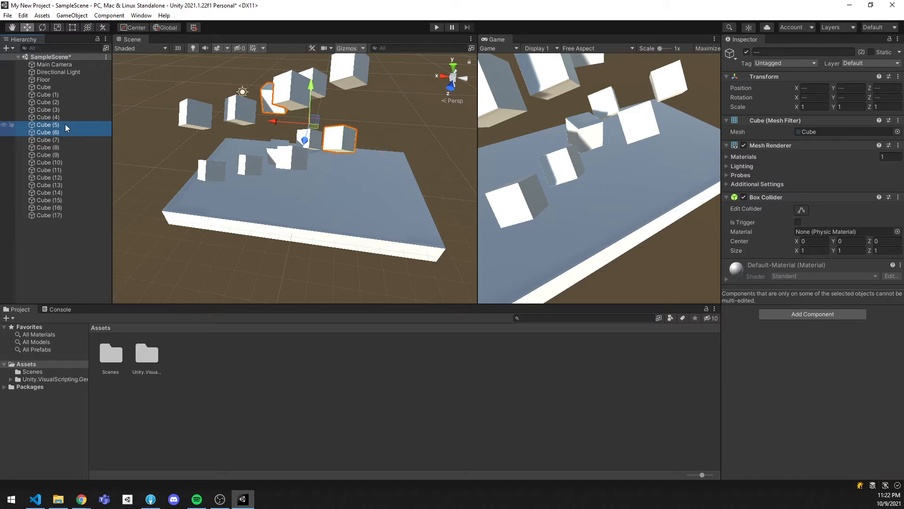
shift+click(52, 87)
key(e)
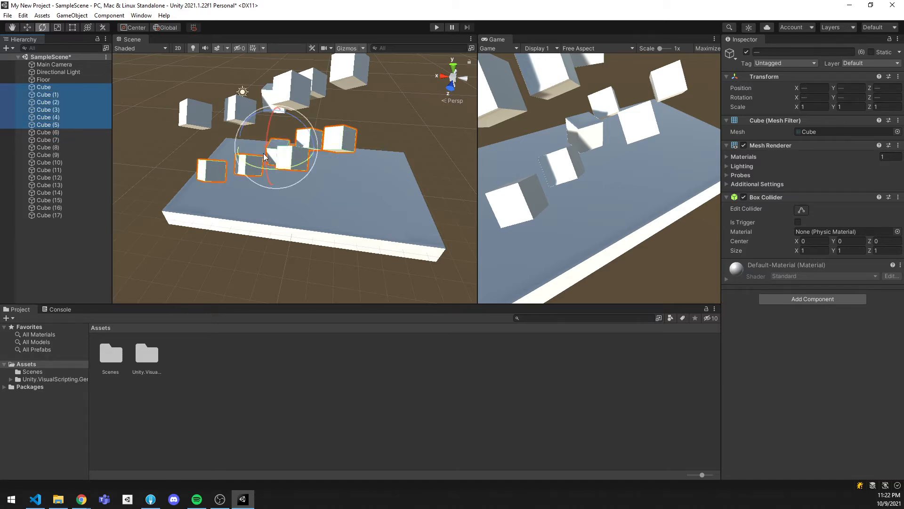
click(134, 27)
drag(285, 171, 279, 150)
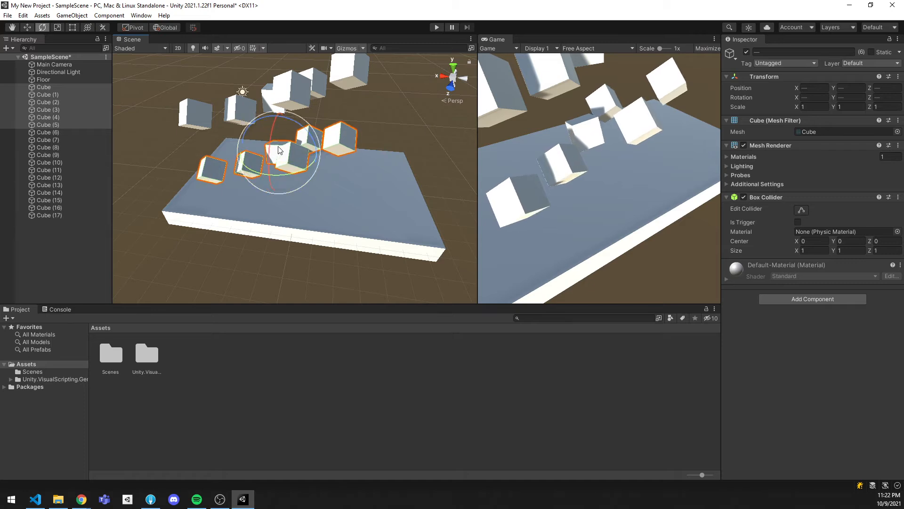
Play the scene, add a Rigidbody to Cube through Cube (5) while it runs, and stop it
click(436, 28)
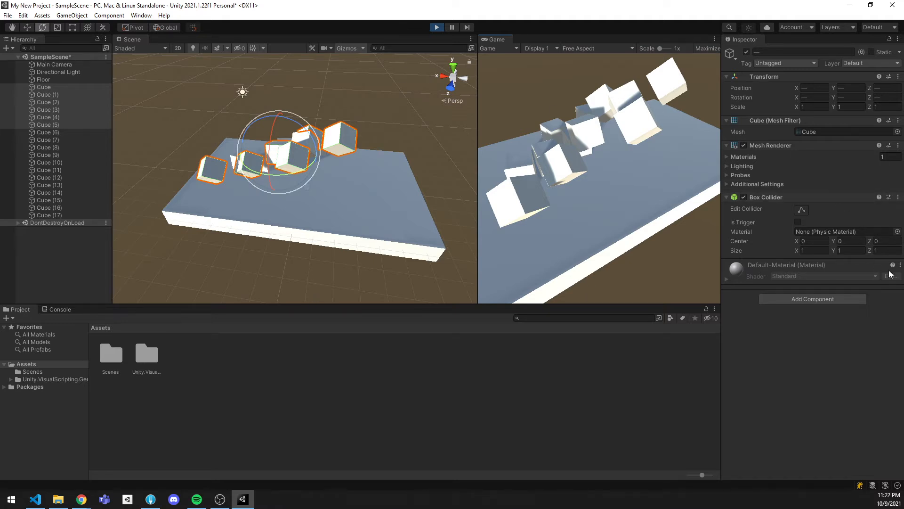
click(820, 307)
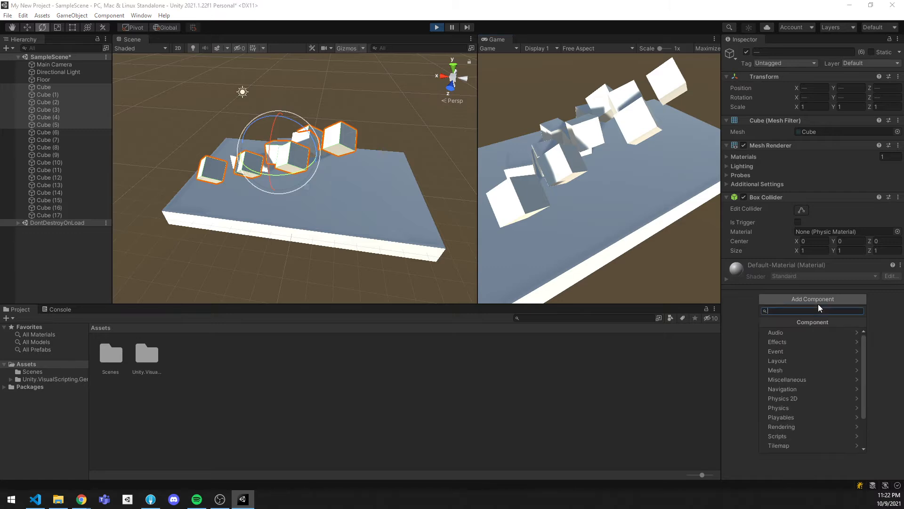
text(rigi)
key(Return)
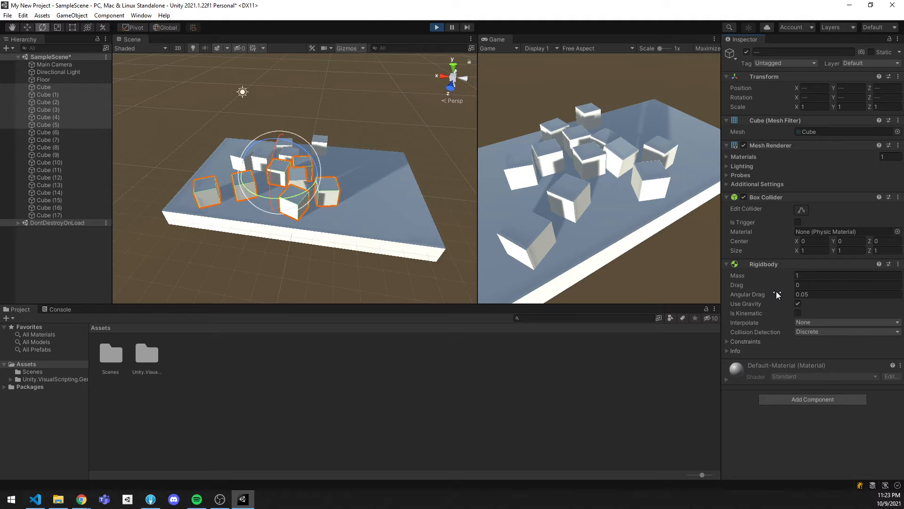
click(440, 26)
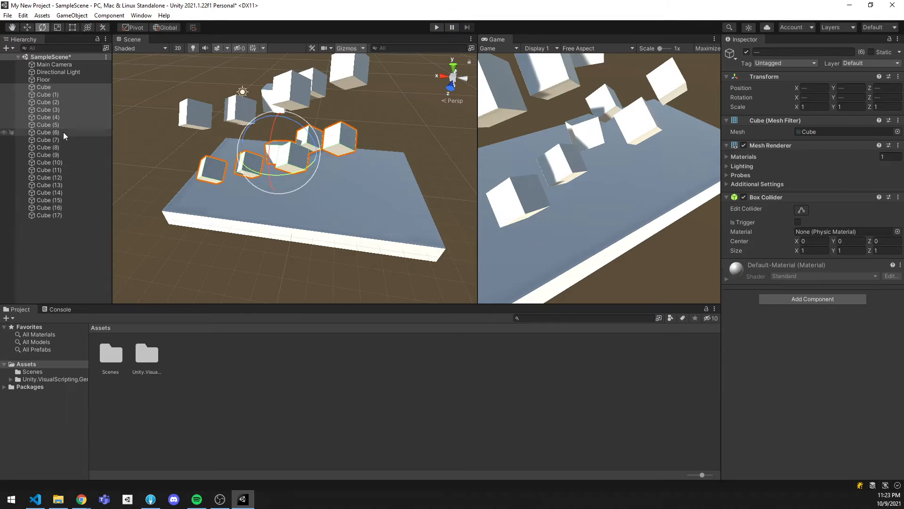
Add a Rigidbody to Cube through Cube (5) in edit mode and test the fall with a brief play run
click(58, 80)
click(57, 88)
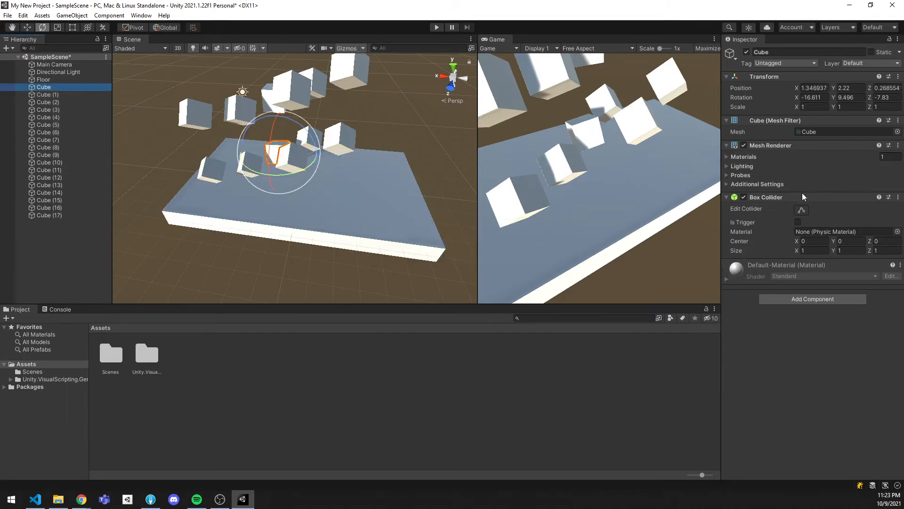
shift+click(65, 125)
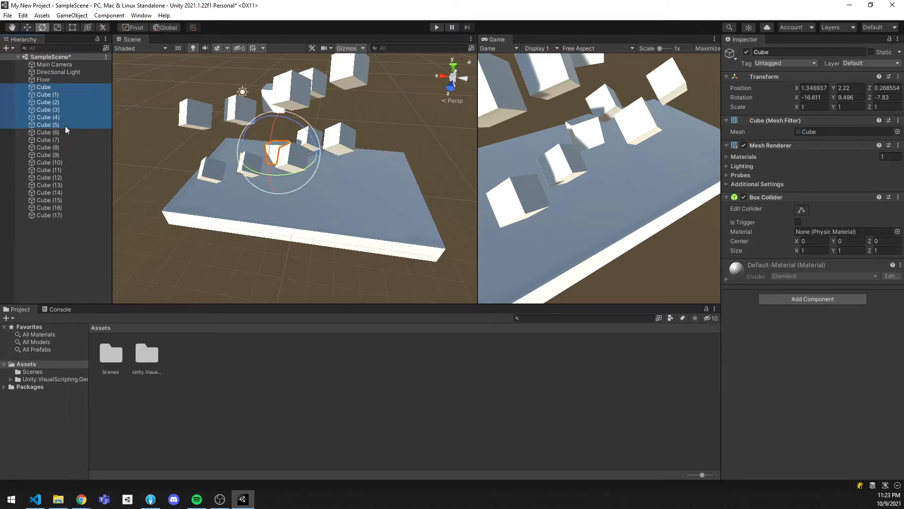
click(831, 299)
key(Return)
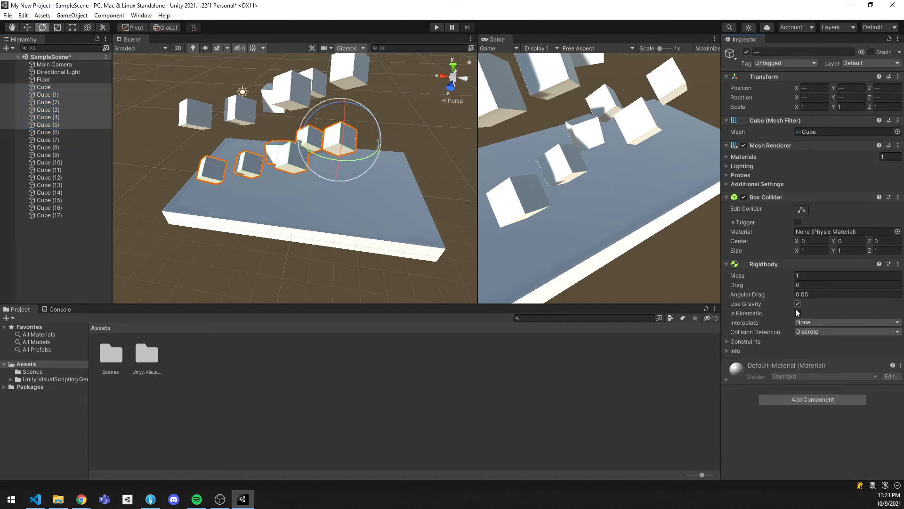
click(437, 28)
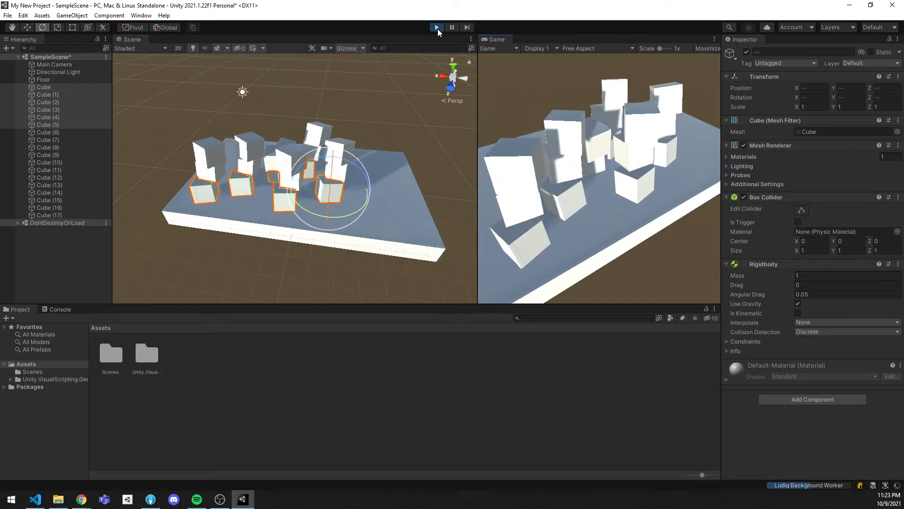
click(437, 28)
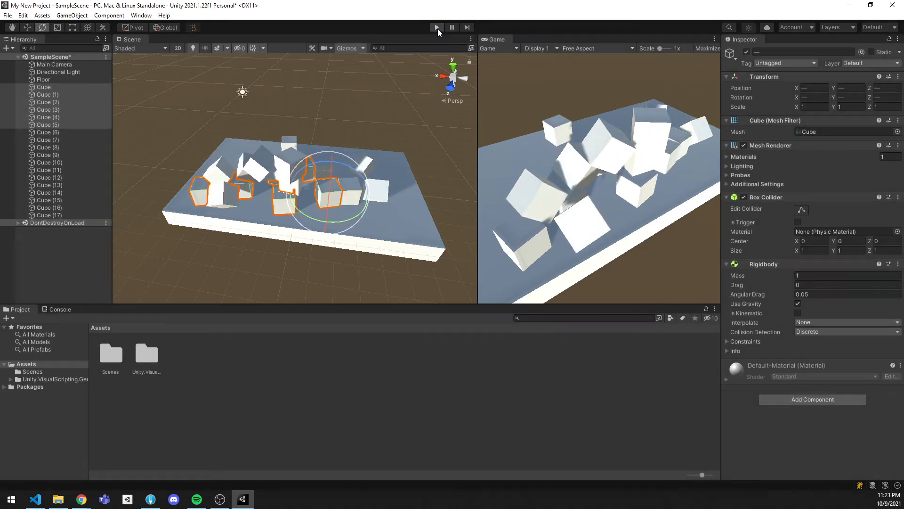
Remove the Box Collider component from all cubes, Cube through Cube (17)
shift+click(74, 215)
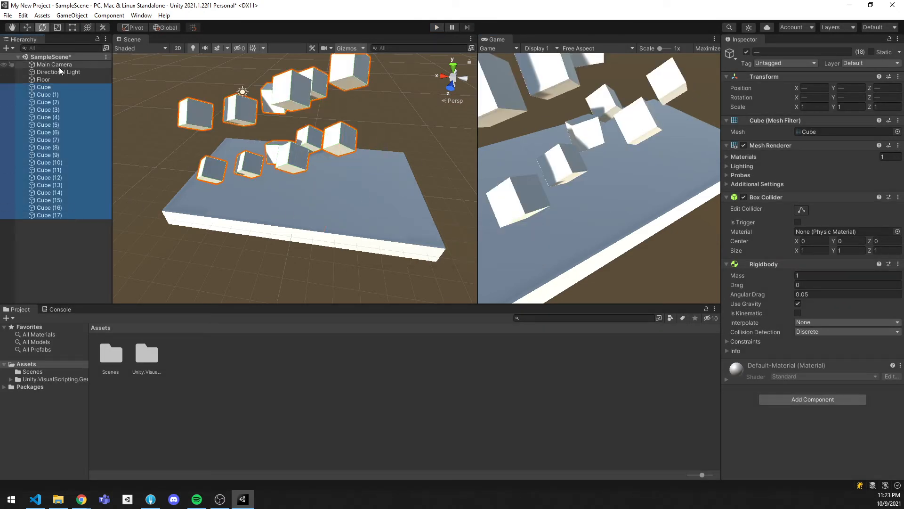
alt+drag(453, 184, 443, 171)
right_drag(444, 170, 507, 188)
click(898, 197)
click(843, 218)
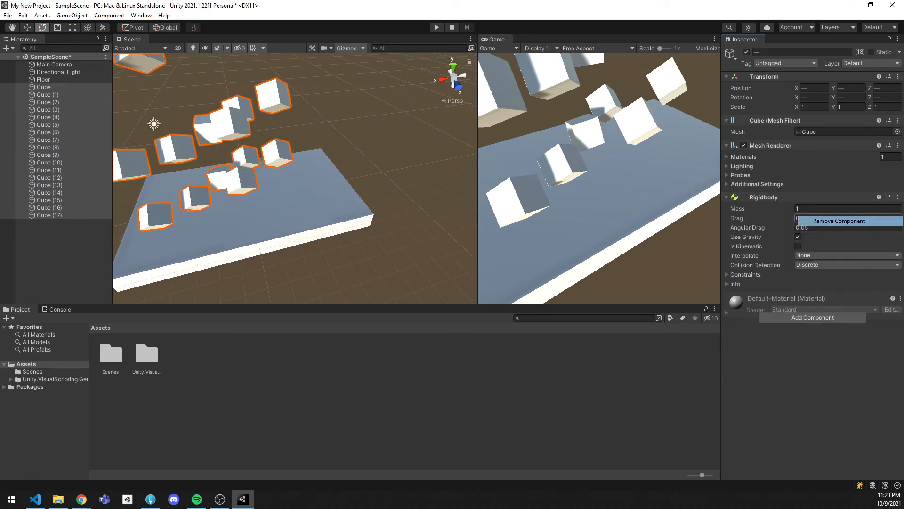
Add a Sphere Collider component to all cubes, Cube through Cube (17)
click(824, 333)
text(sphere)
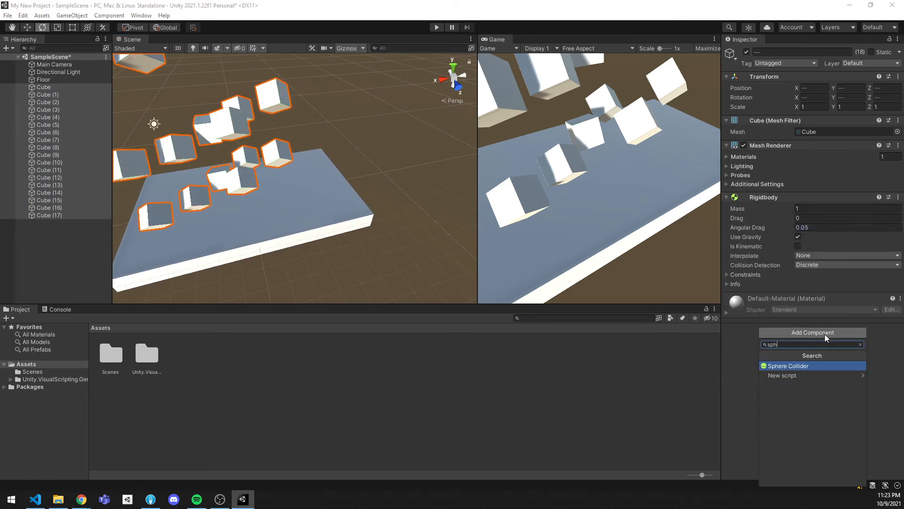
click(802, 365)
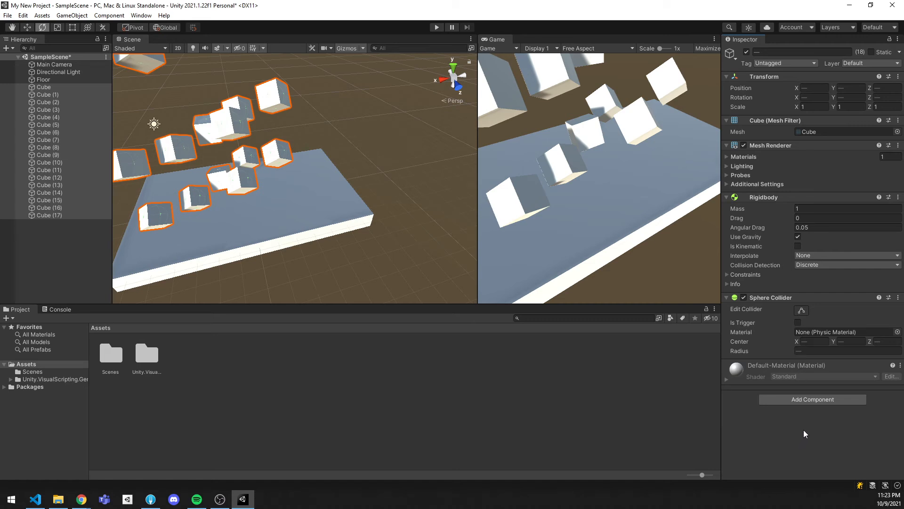
Switch the cubes' Mesh Renderer off and back on to inspect their collider outlines, and test the fall with a brief play run
mouse_move(367, 187)
right_down()
mouse_move(341, 186)
mouse_move(366, 188)
right_up()
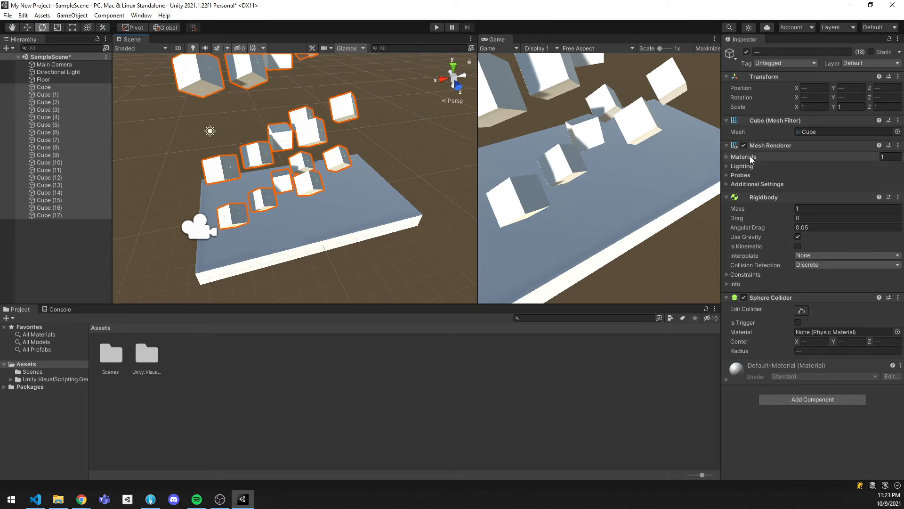
click(744, 146)
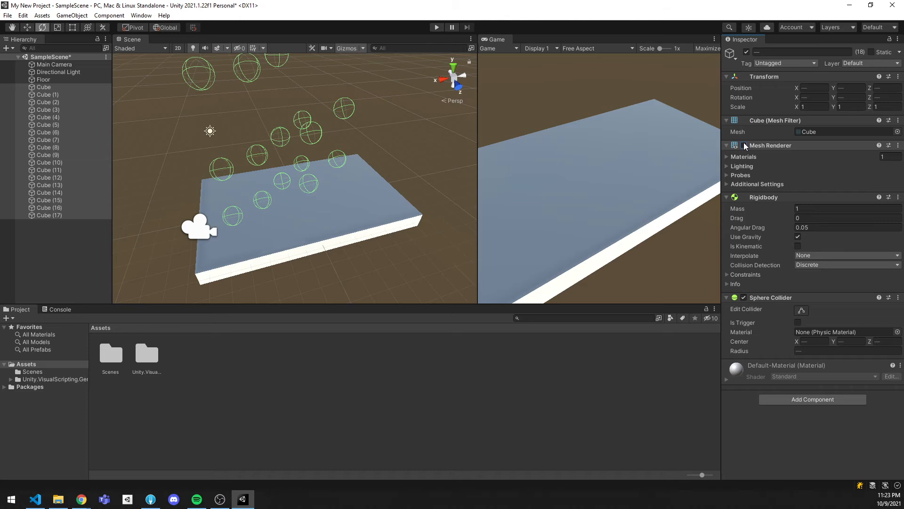
click(743, 146)
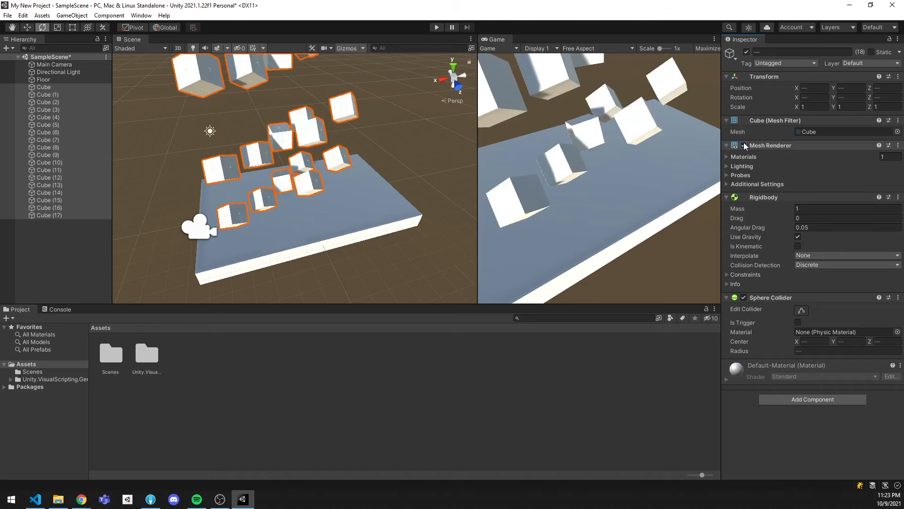
click(437, 28)
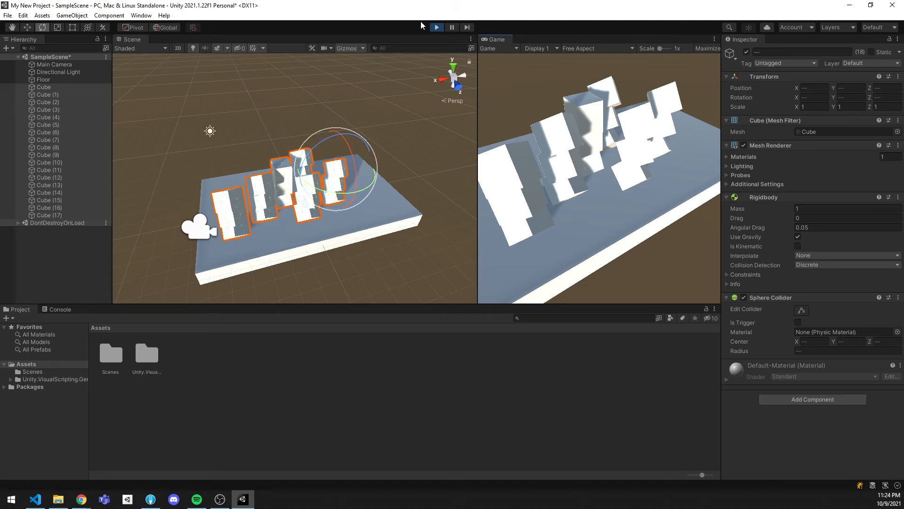
click(434, 27)
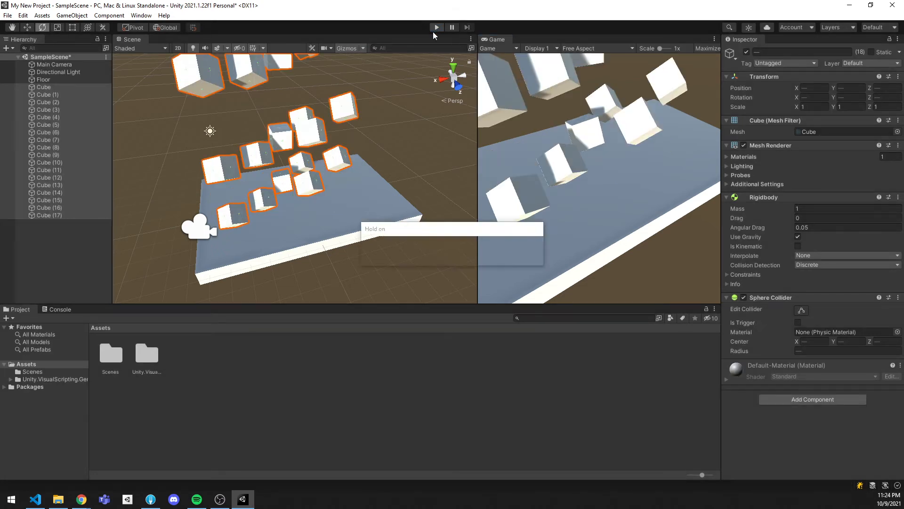
Move Cube through Cube (5) slightly as one group, and shift Cube (6) through Cube (12) as another, to misalign the layers
click(49, 94)
click(57, 86)
shift+click(63, 123)
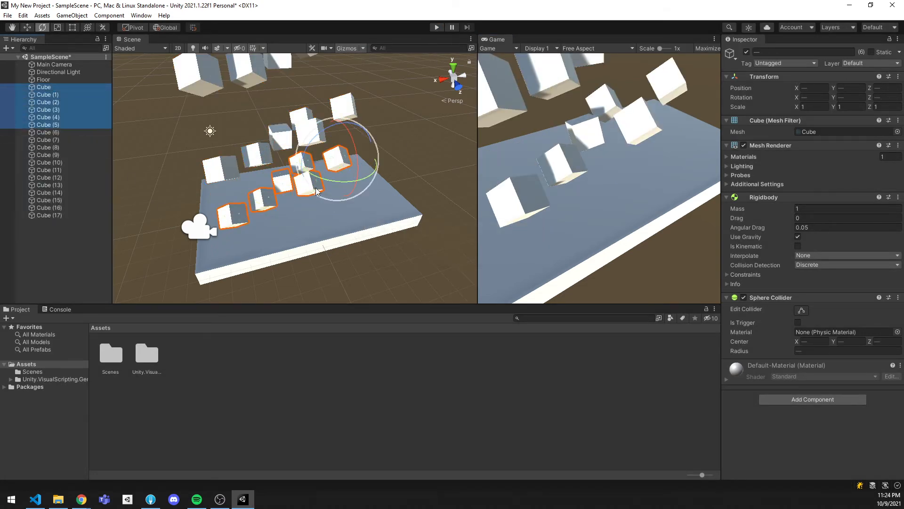
key(w)
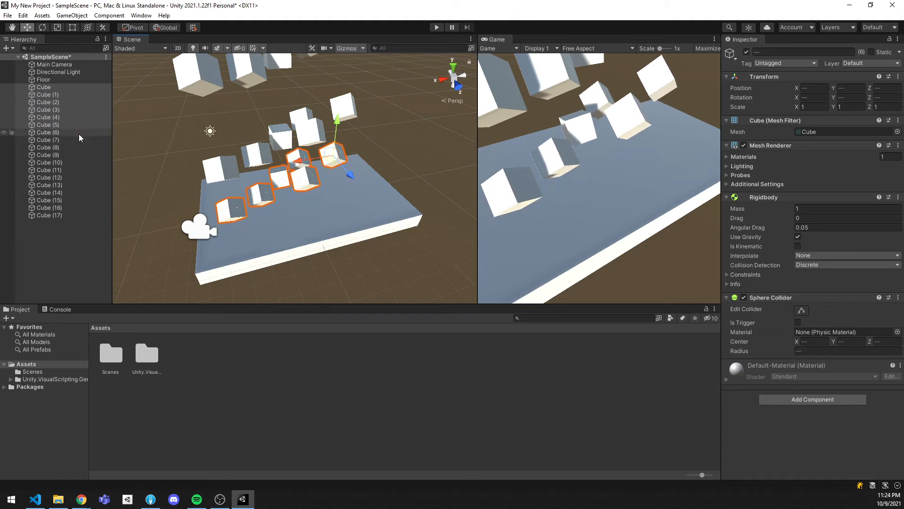
click(70, 132)
shift+click(69, 177)
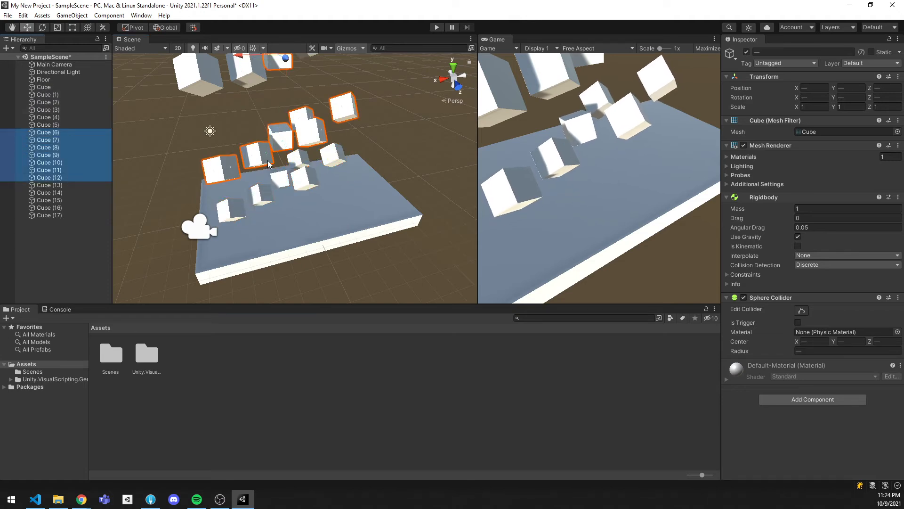
right_drag(297, 127, 303, 135)
key(s)
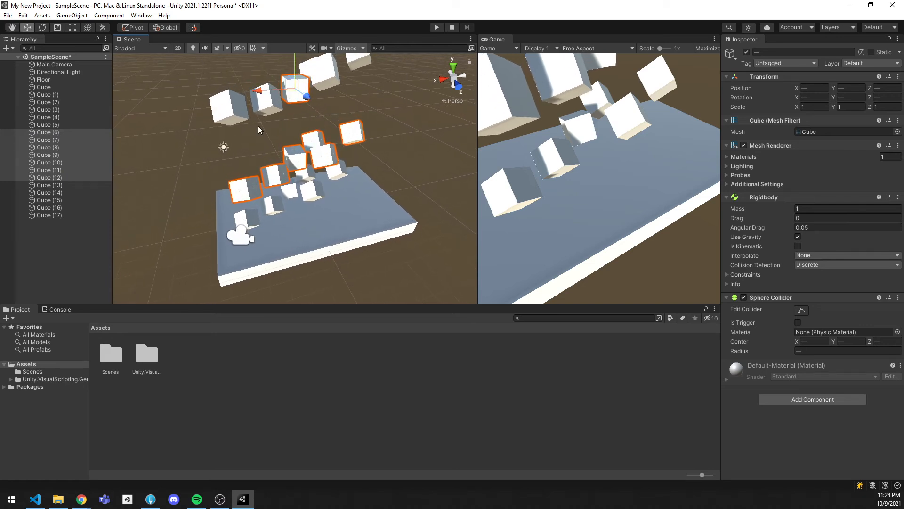
Shift Cube (13) through Cube (17) slightly as a group and test the fall with a play run
click(64, 184)
shift+click(62, 210)
shift+click(60, 216)
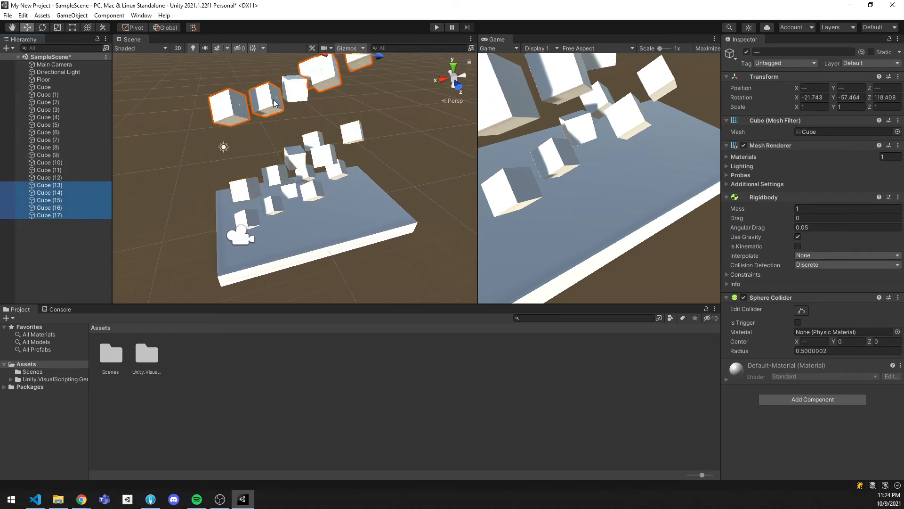
scroll(326, 153, down, 2)
drag(349, 72, 345, 71)
click(431, 27)
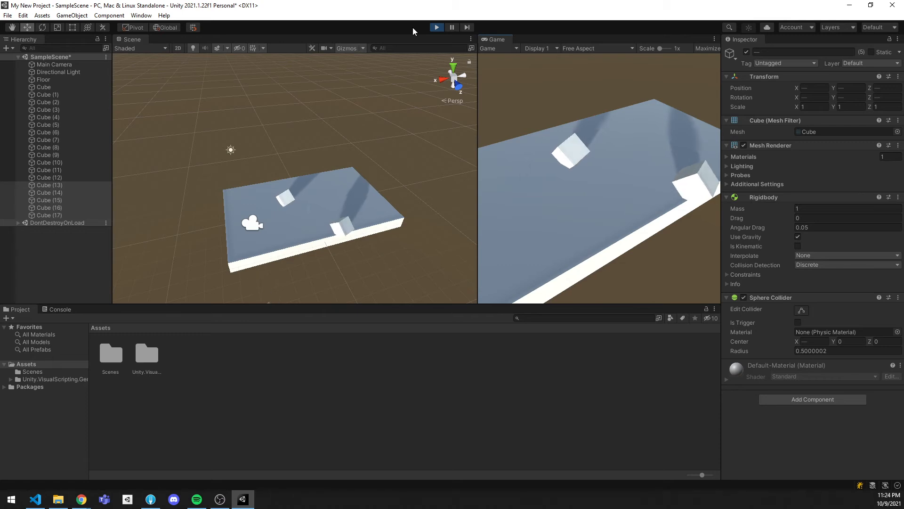
click(435, 27)
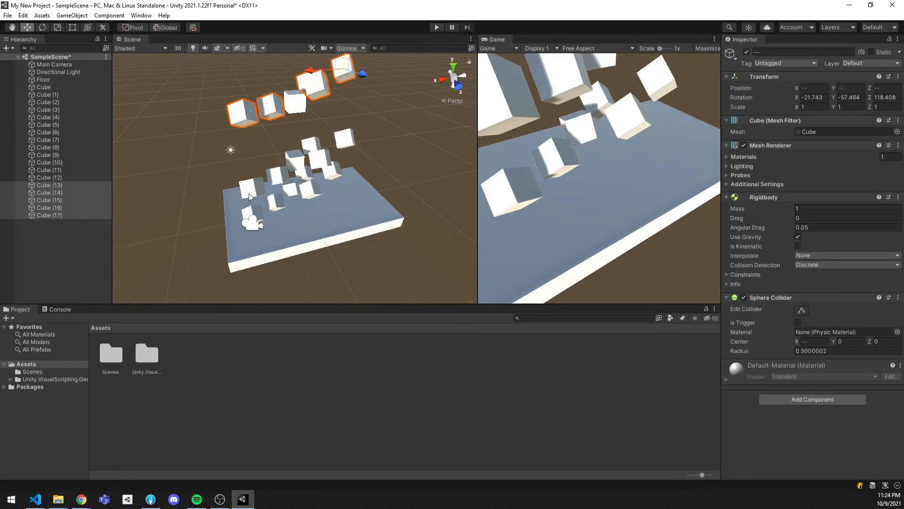
Turn off Use Gravity on all cubes and push Cube (11) into the other cubes during a play run
shift+click(52, 87)
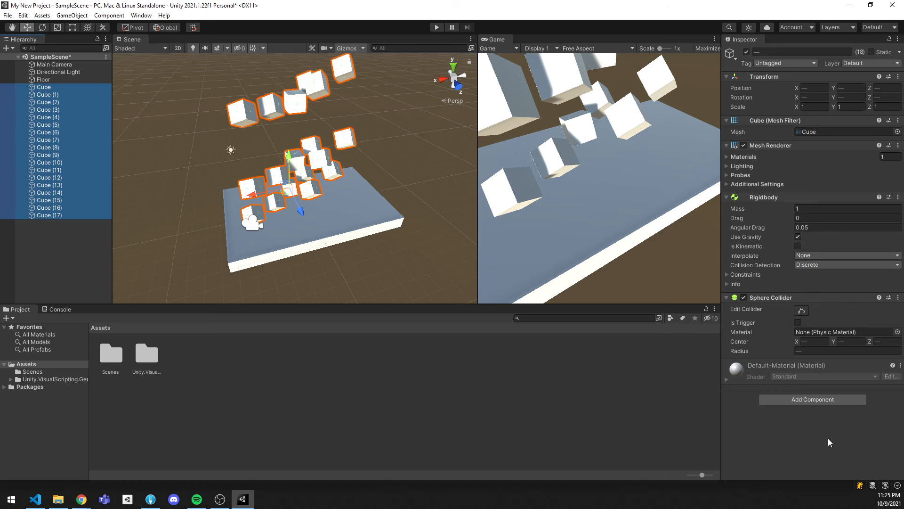
click(797, 237)
click(438, 28)
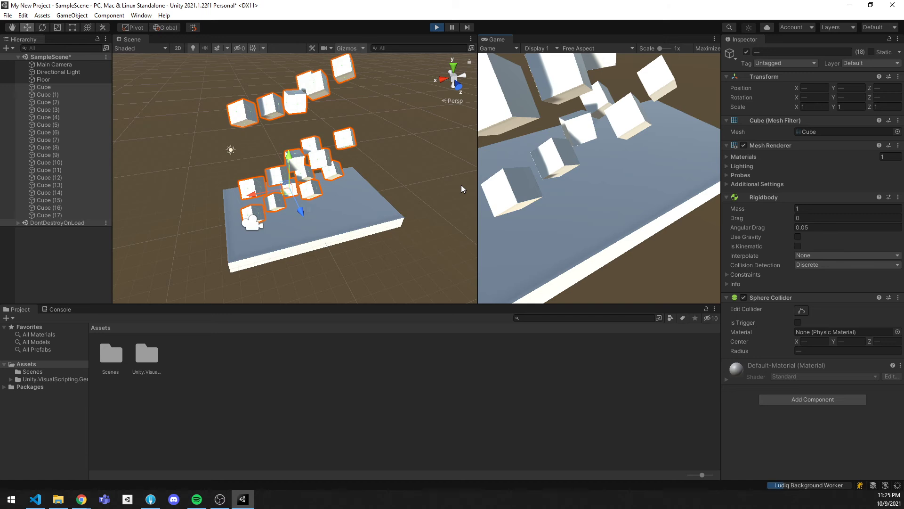
click(84, 172)
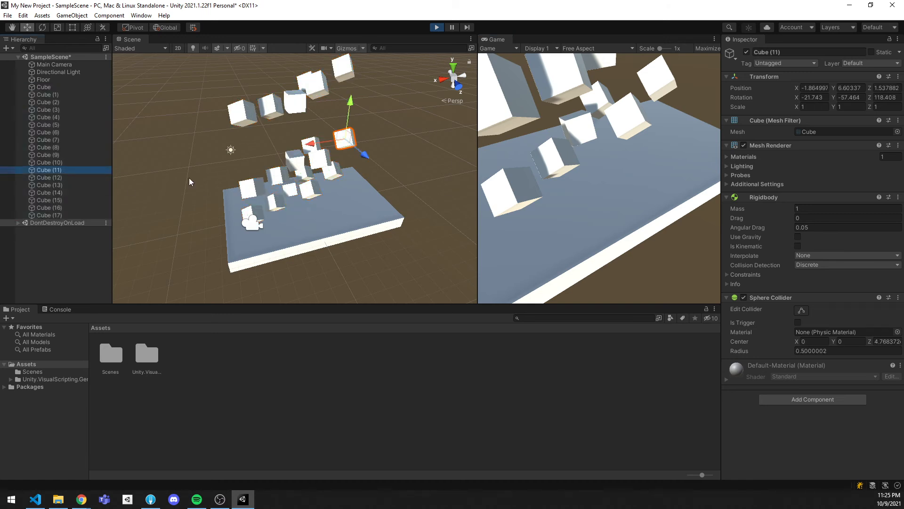
drag(336, 129, 300, 136)
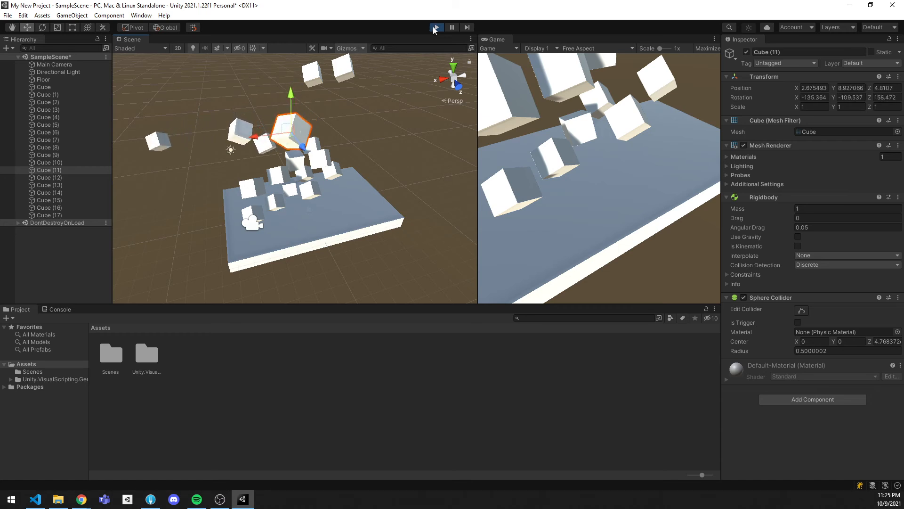
click(436, 28)
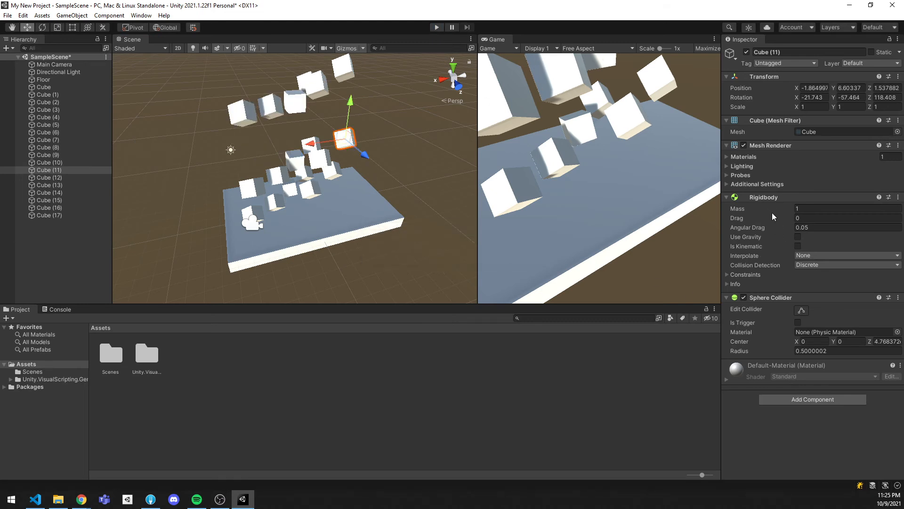
Freeze the Rigidbody position of Cube (11) on X and Z
click(727, 274)
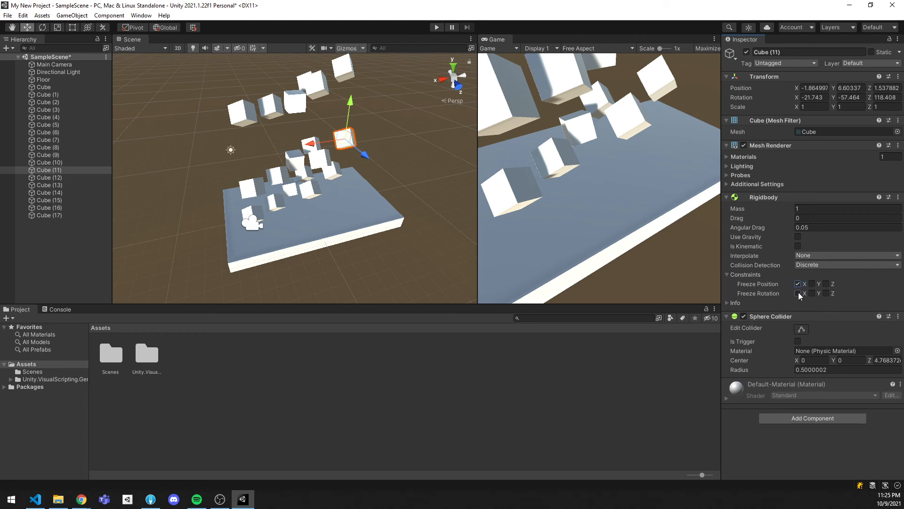
click(826, 283)
Play the scene, turn on Use Gravity and freeze position X and Z for all cubes while it runs, and stop it
click(437, 27)
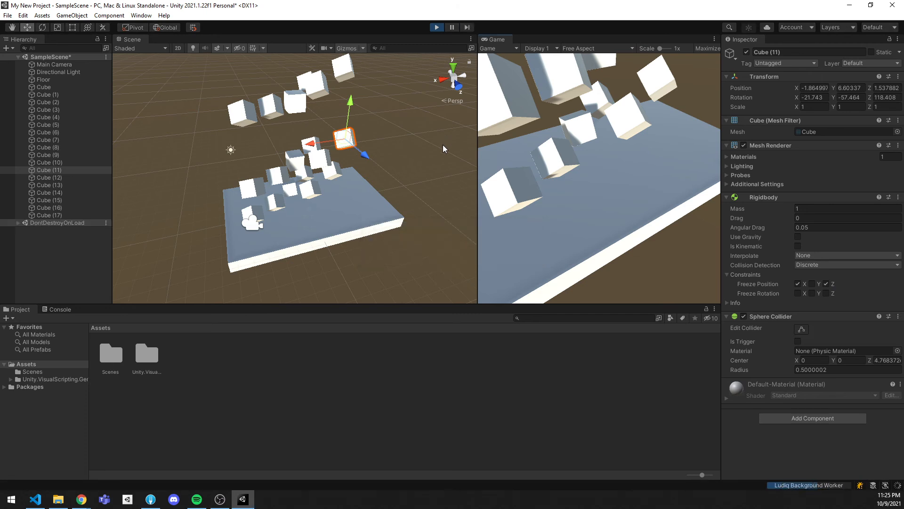
click(67, 88)
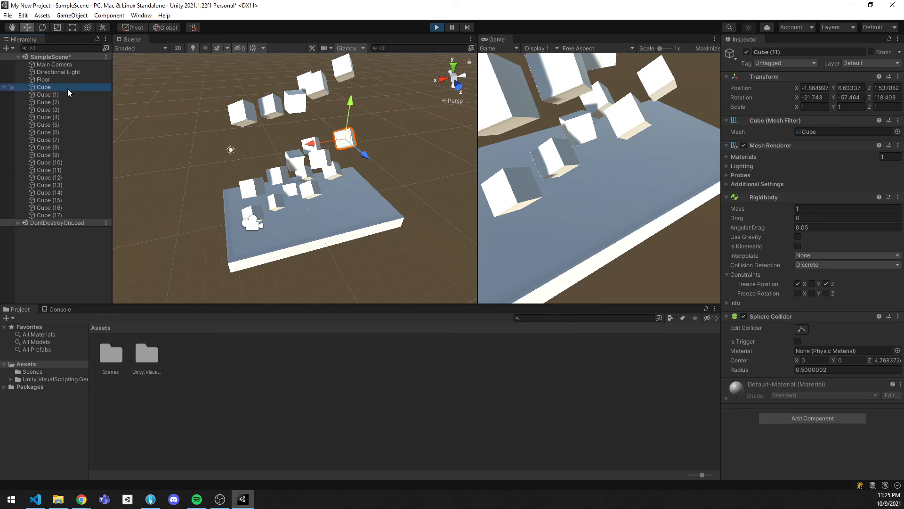
shift+click(73, 216)
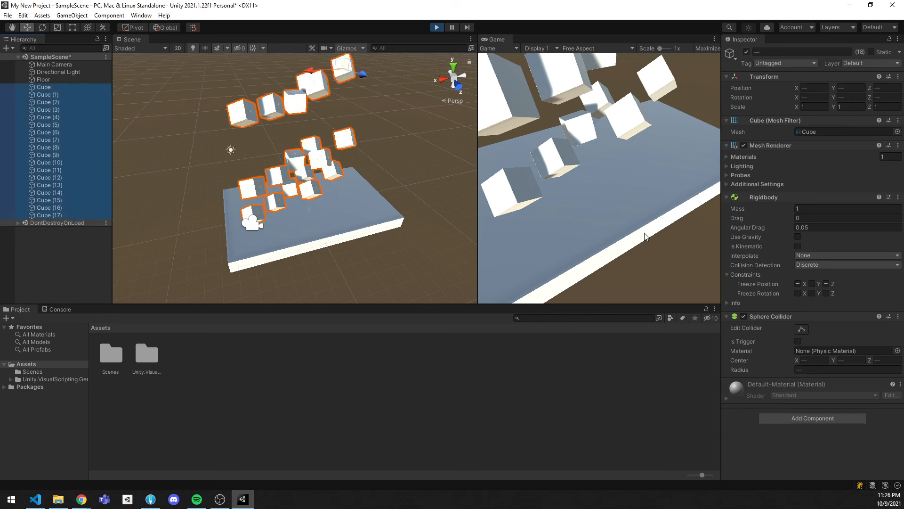
click(797, 237)
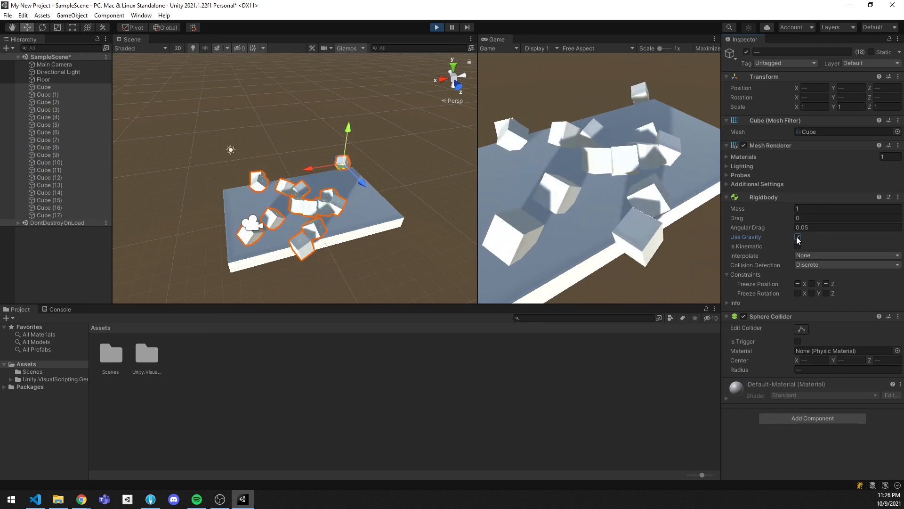
click(797, 283)
click(826, 283)
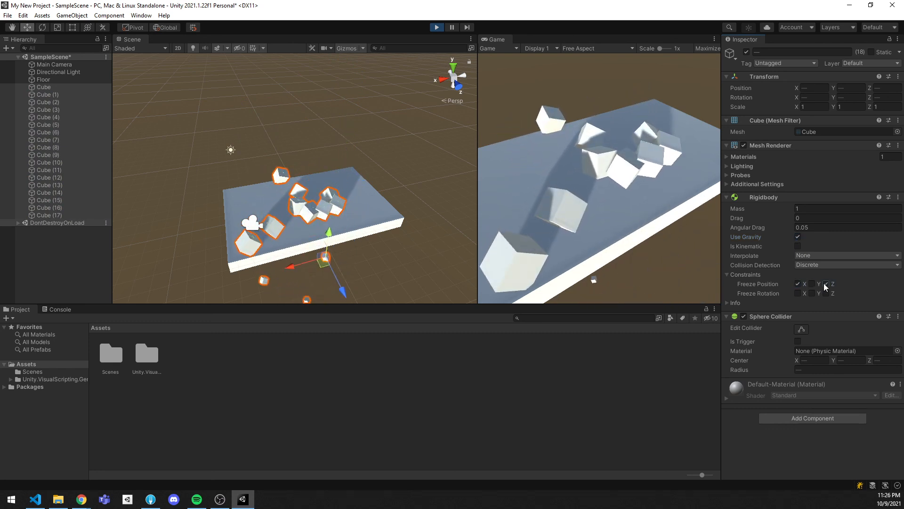
click(437, 27)
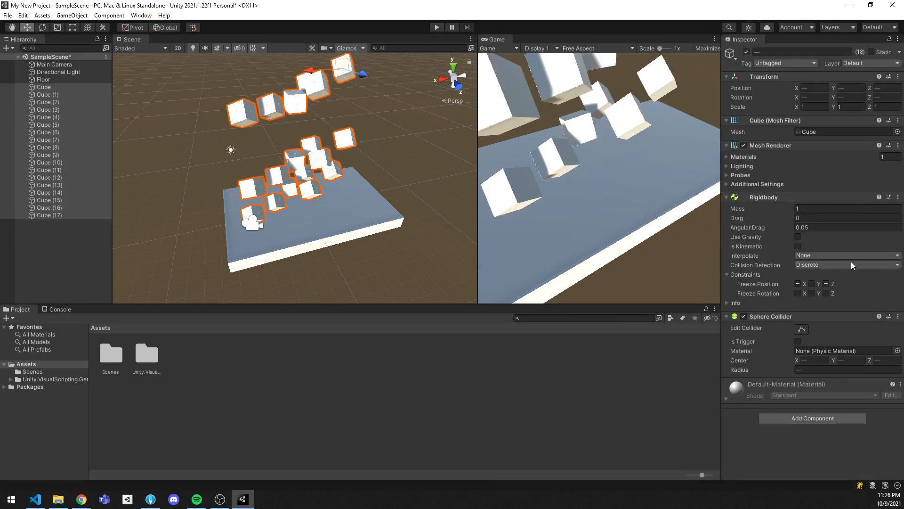
Freeze position X and Z on all cubes in edit mode and test the fall with Use Gravity on in a play run
click(797, 284)
click(826, 283)
click(437, 28)
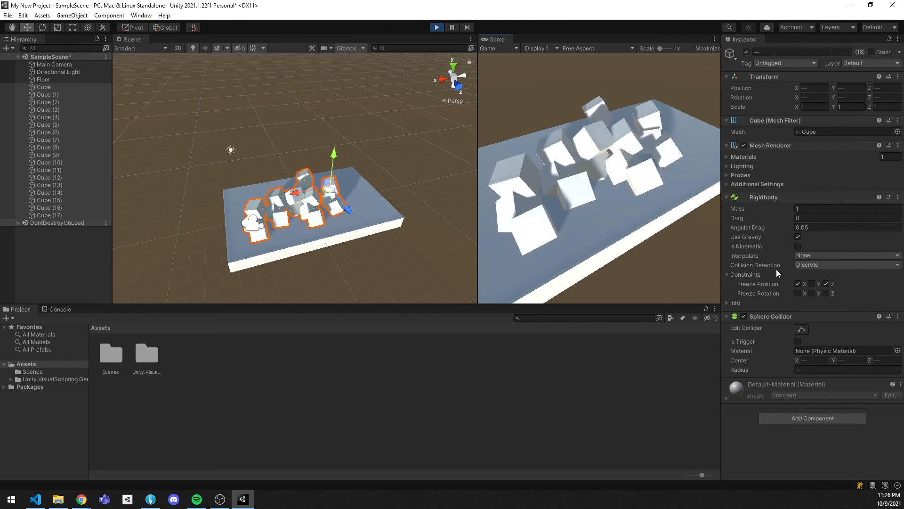
click(438, 28)
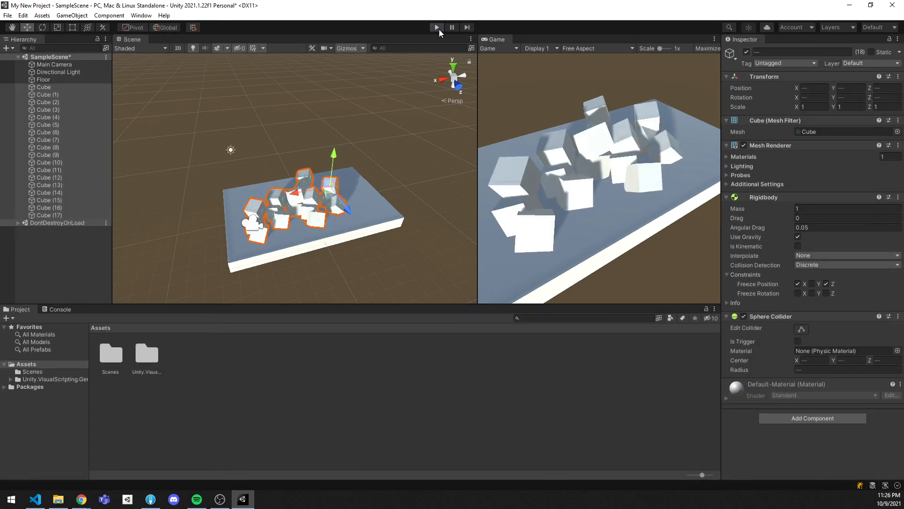